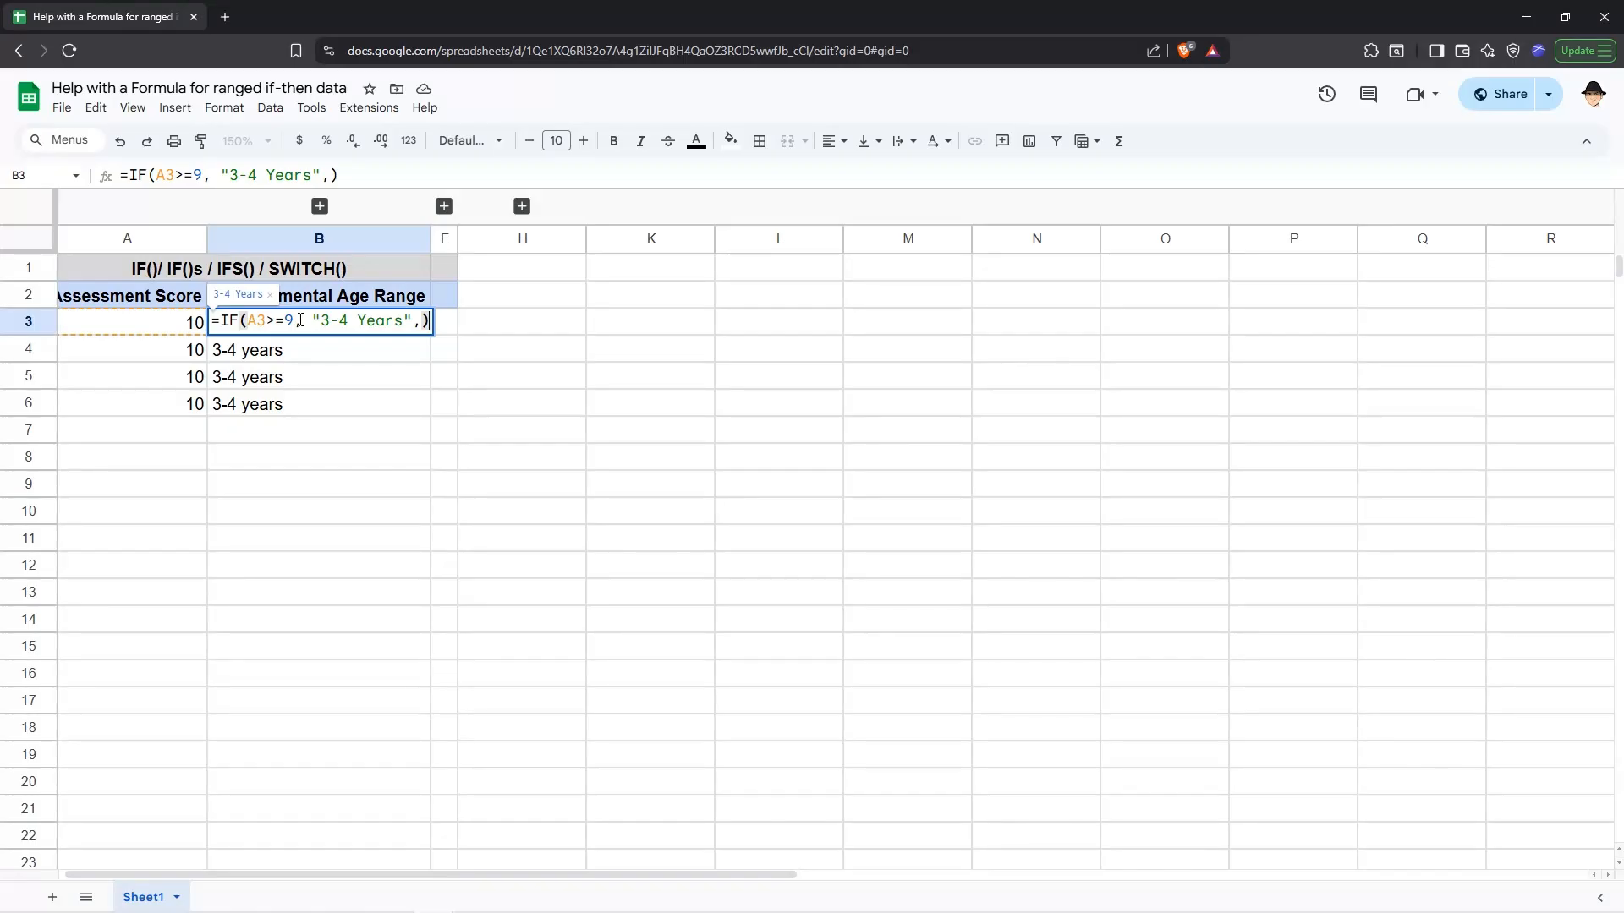
- Examine the logical tests, true values and false values of the nested IF formula in cell B4
{"action": "key", "text": "Return"}
{"action": "double_click", "coordinate": [285, 349]}
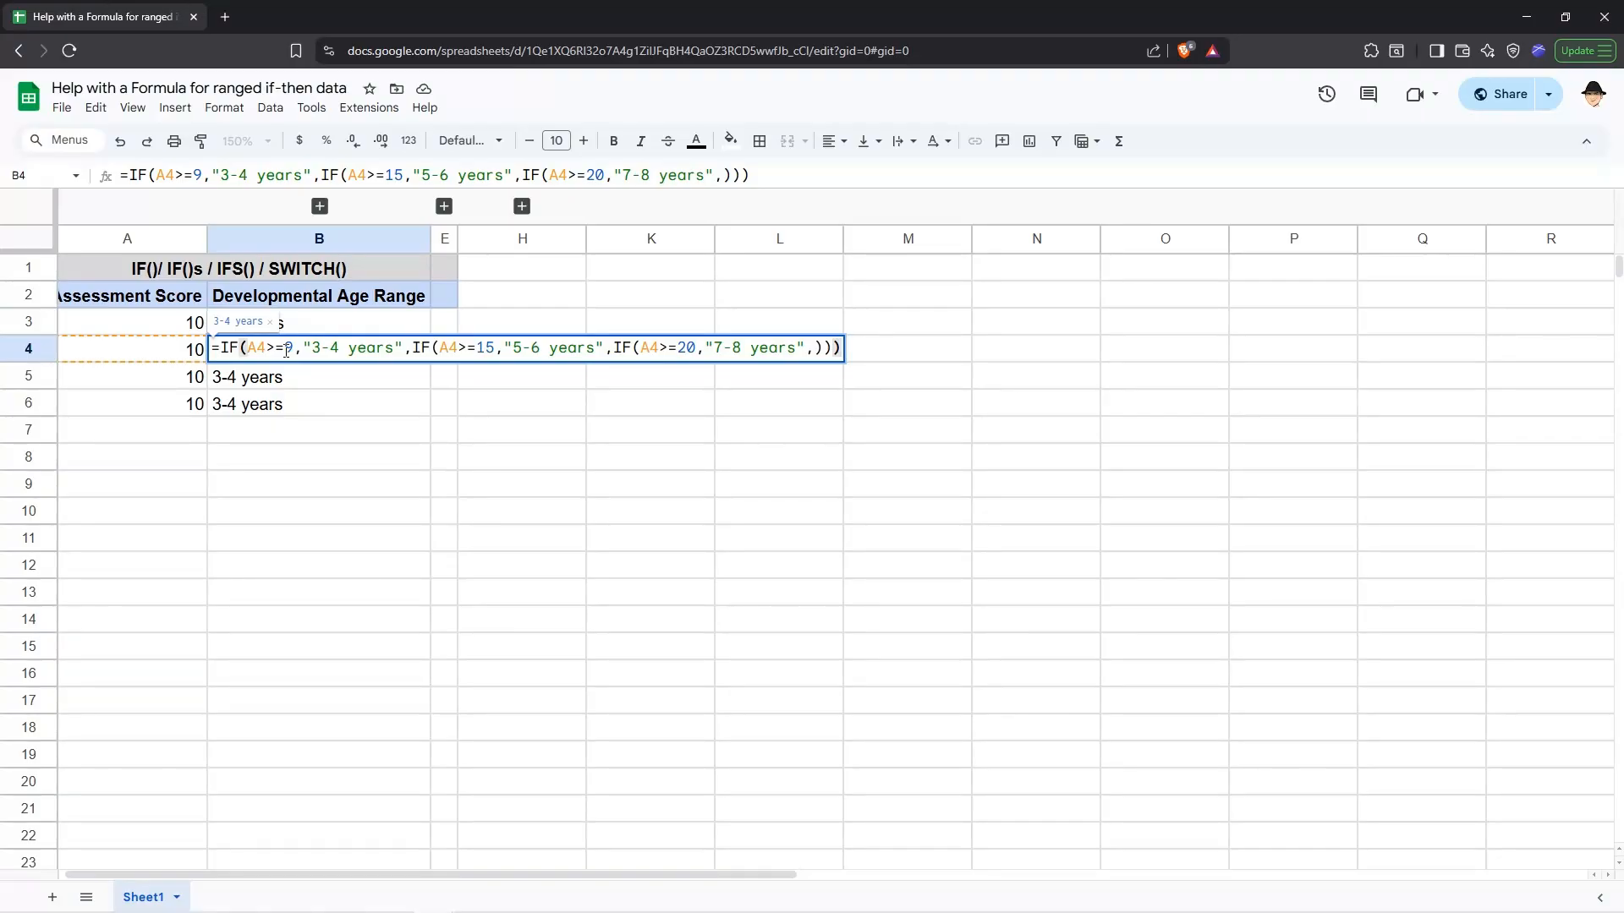
{"action": "left_click", "coordinate": [410, 348]}
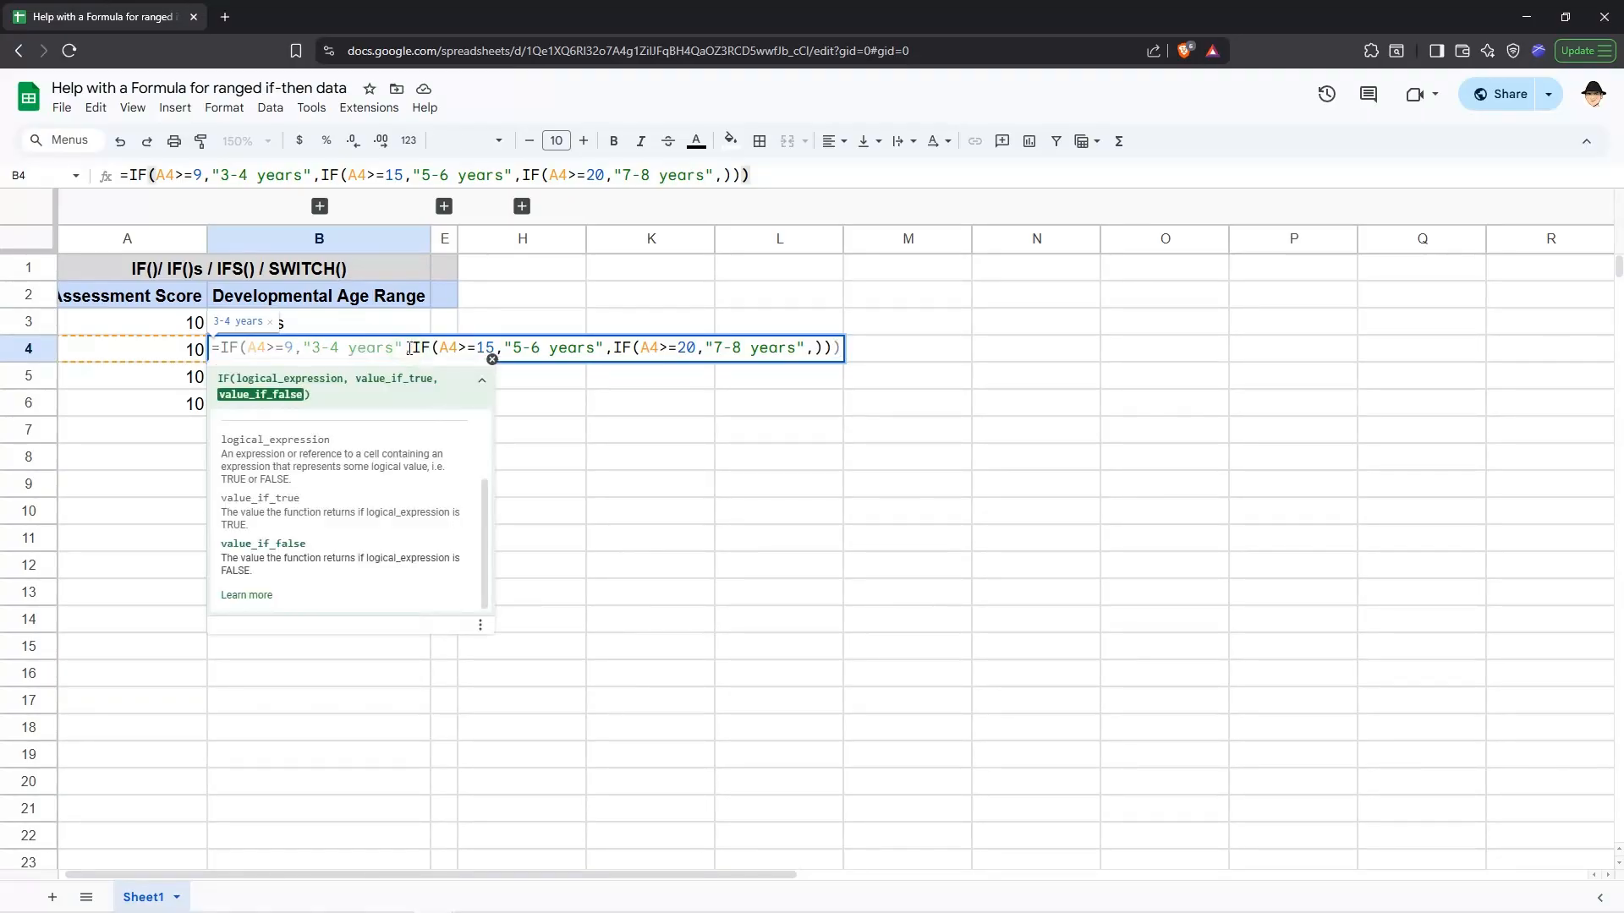
{"action": "left_click", "coordinate": [405, 353]}
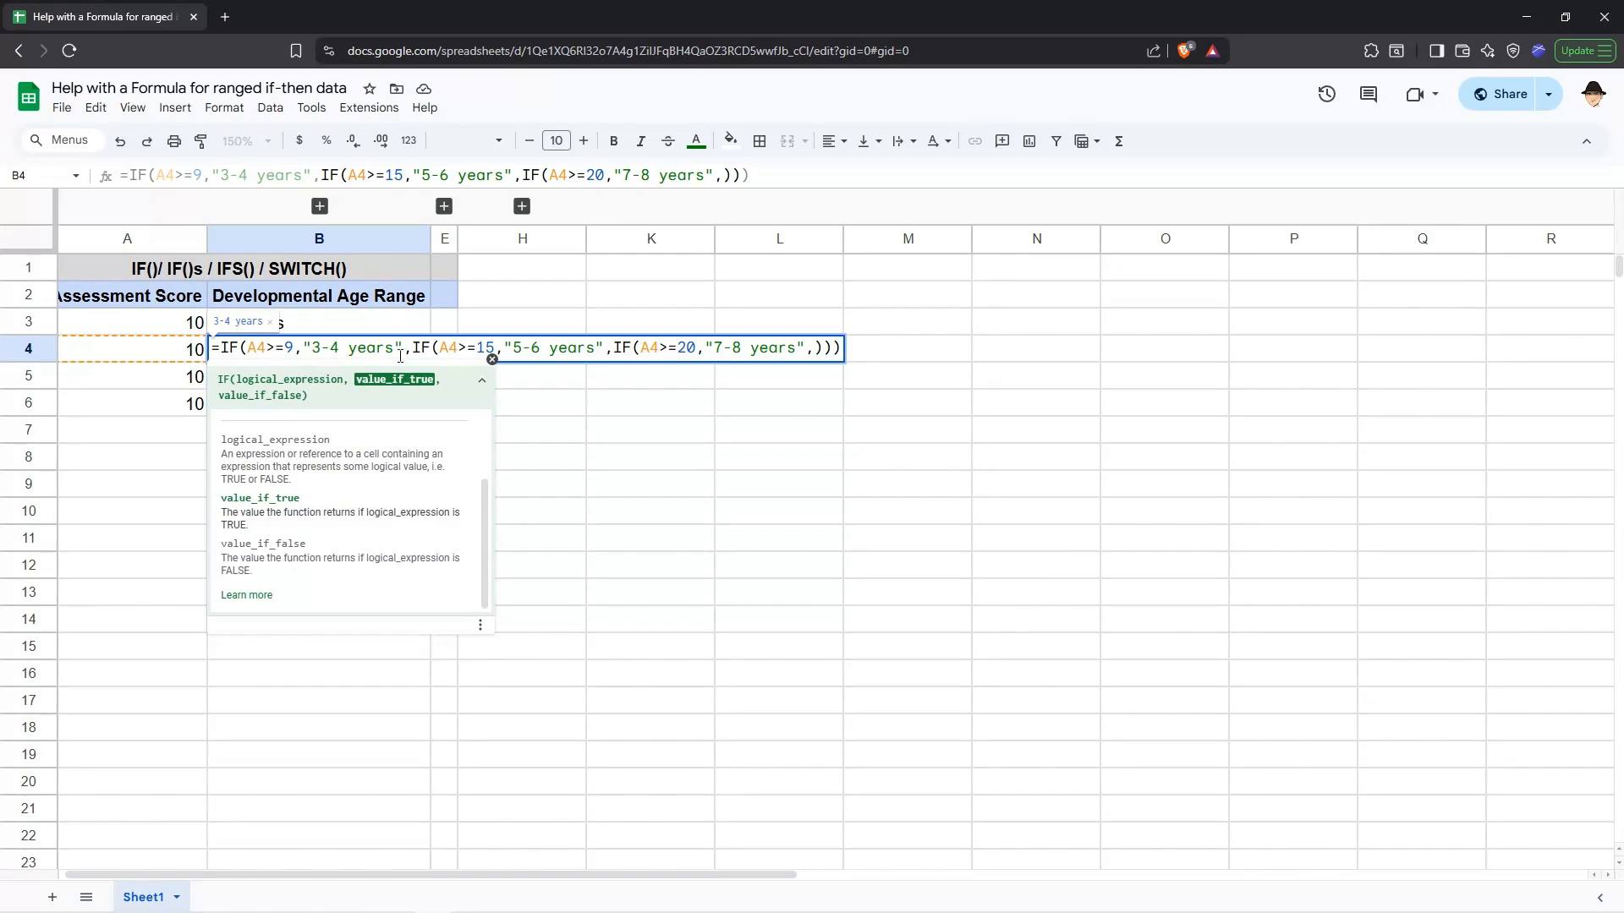
{"action": "left_click", "coordinate": [285, 350]}
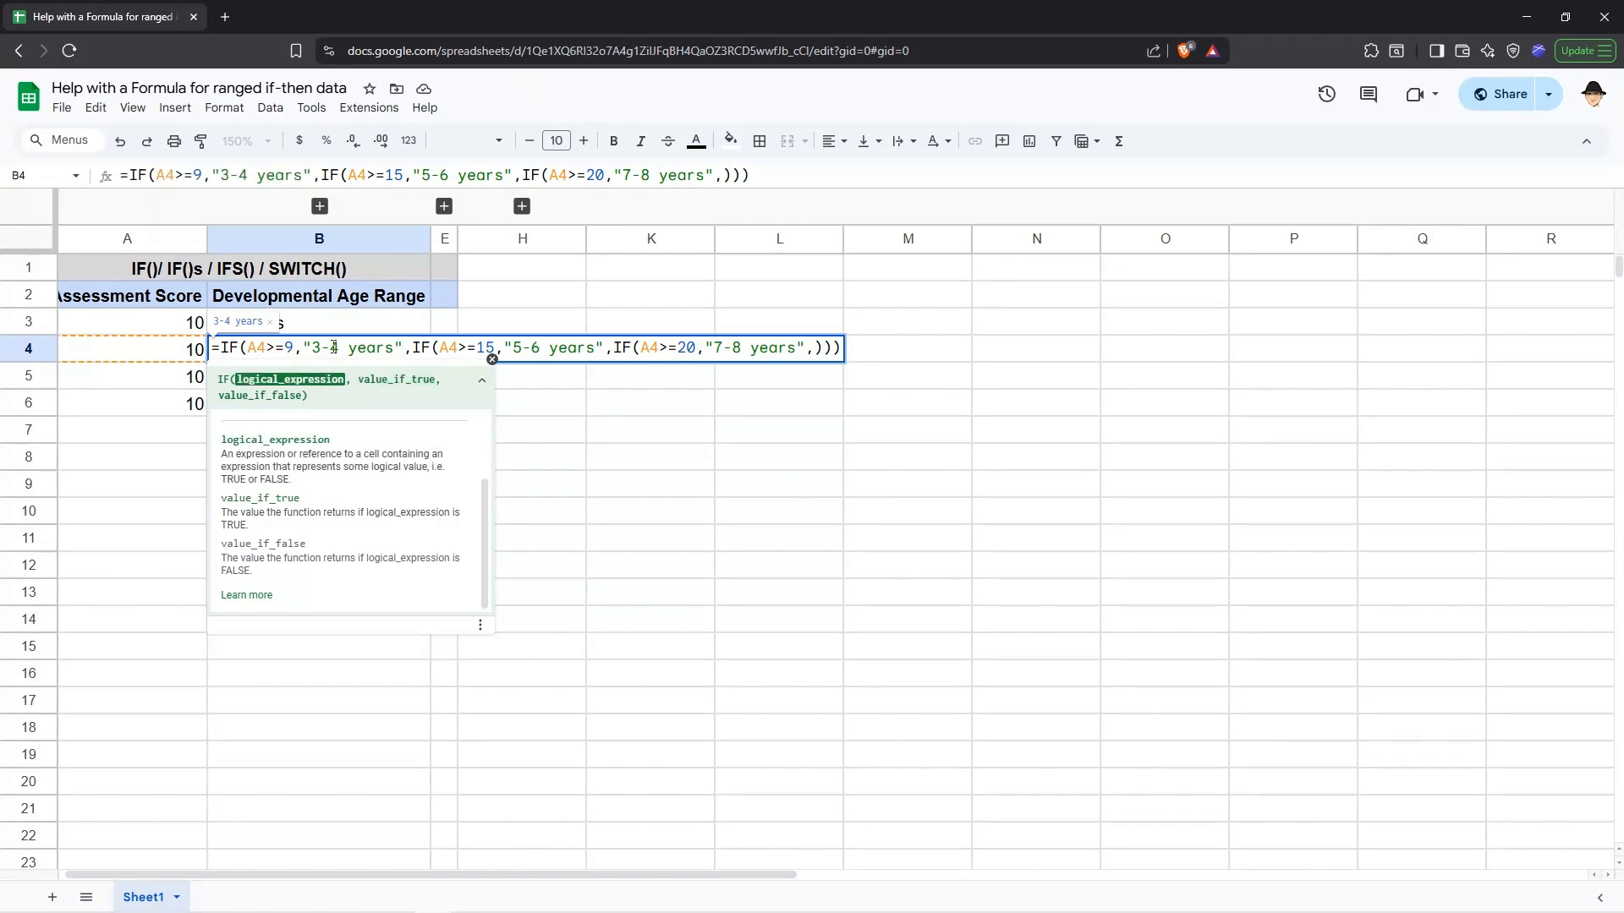
{"action": "left_click", "coordinate": [412, 350]}
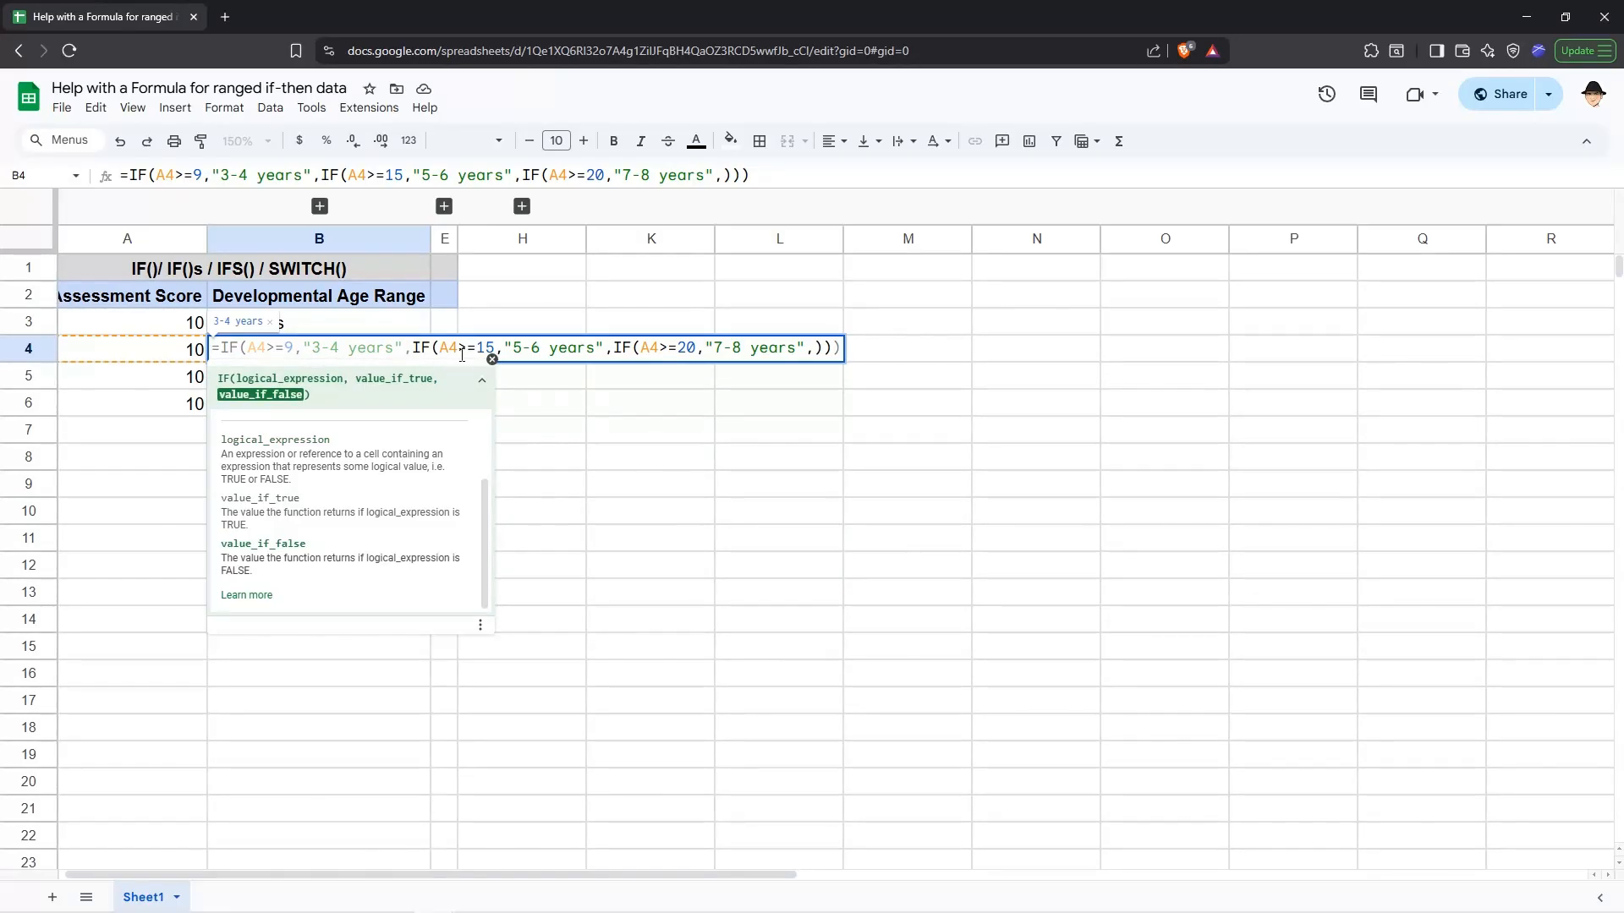
{"action": "left_click", "coordinate": [616, 346]}
{"action": "left_click", "coordinate": [808, 348]}
{"action": "left_click", "coordinate": [814, 348]}
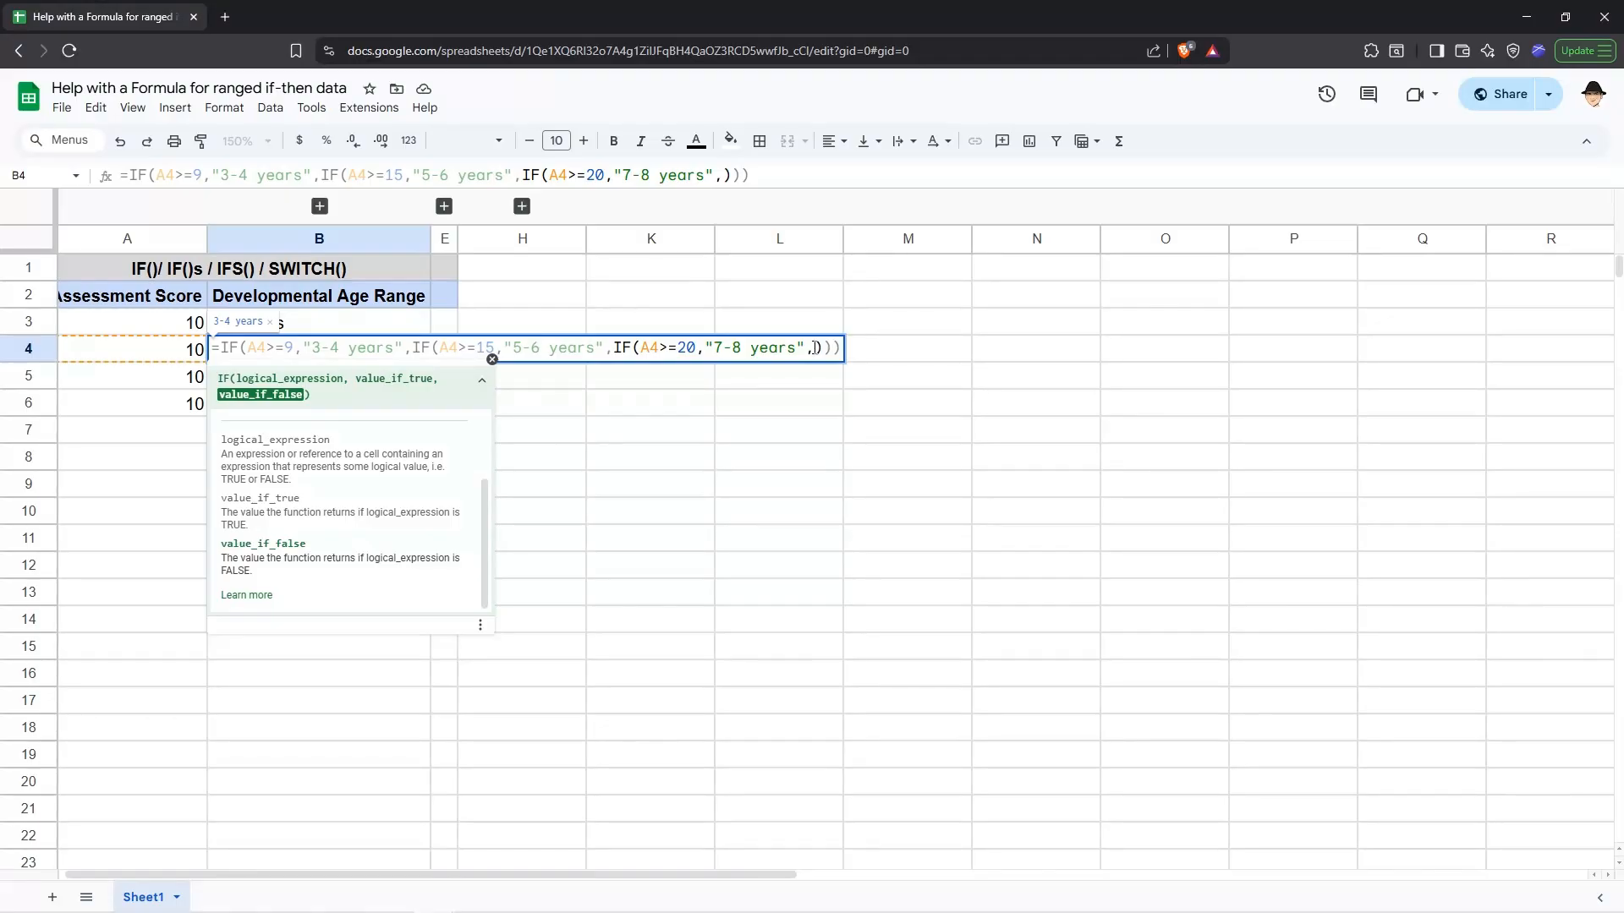
{"action": "key", "text": "Escape"}
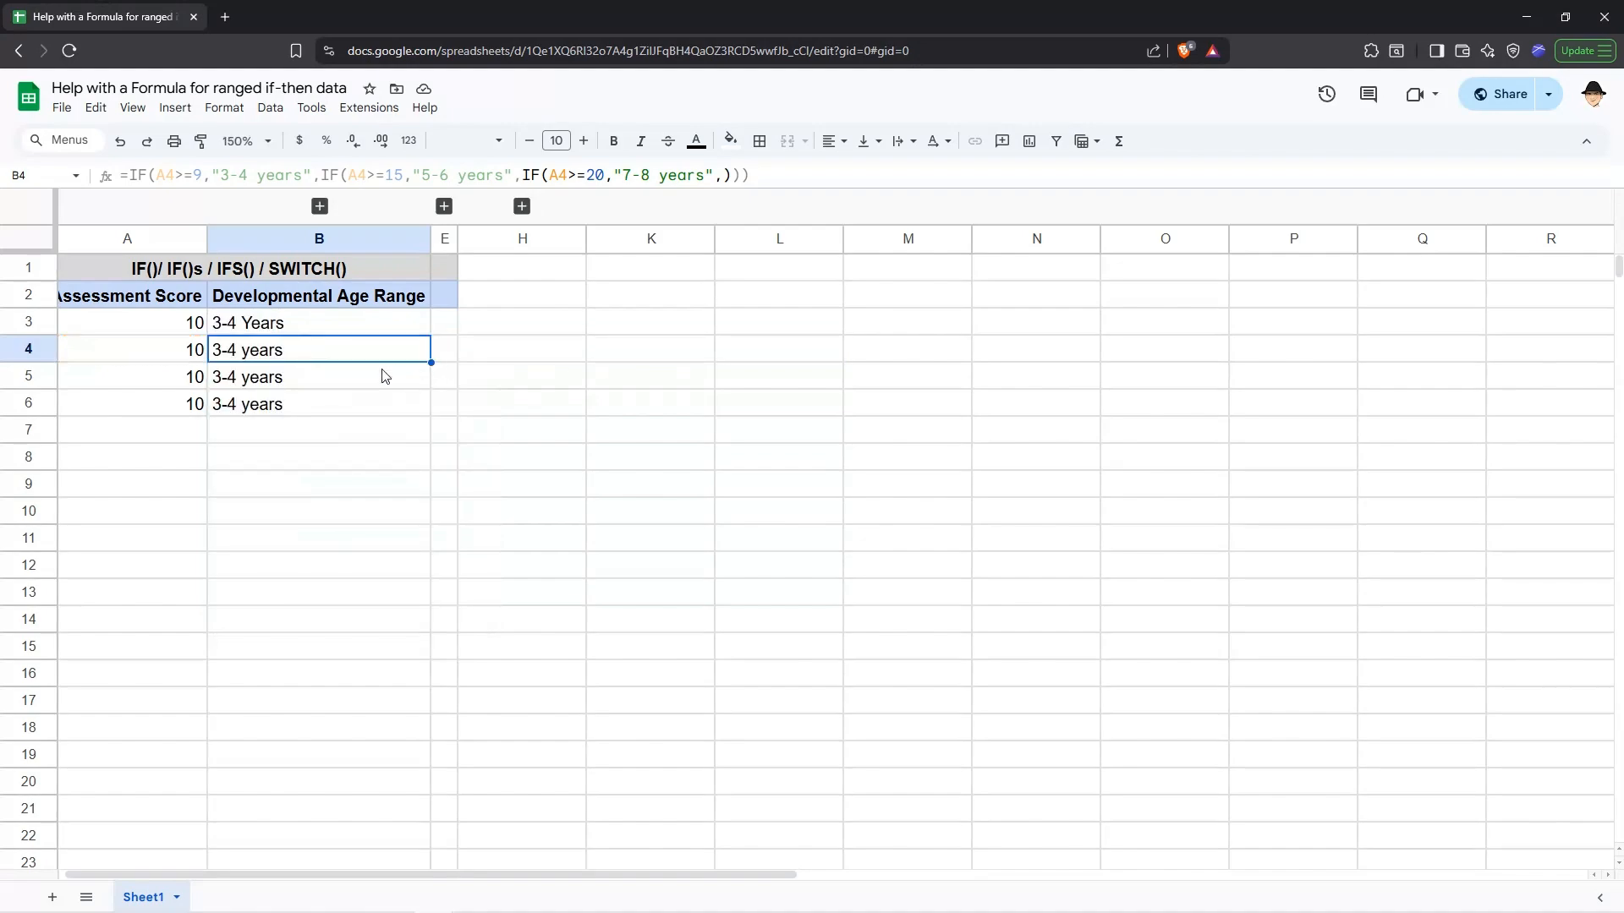
- Examine each condition and value pair of the IFS formula in cell B5
{"action": "double_click", "coordinate": [376, 373]}
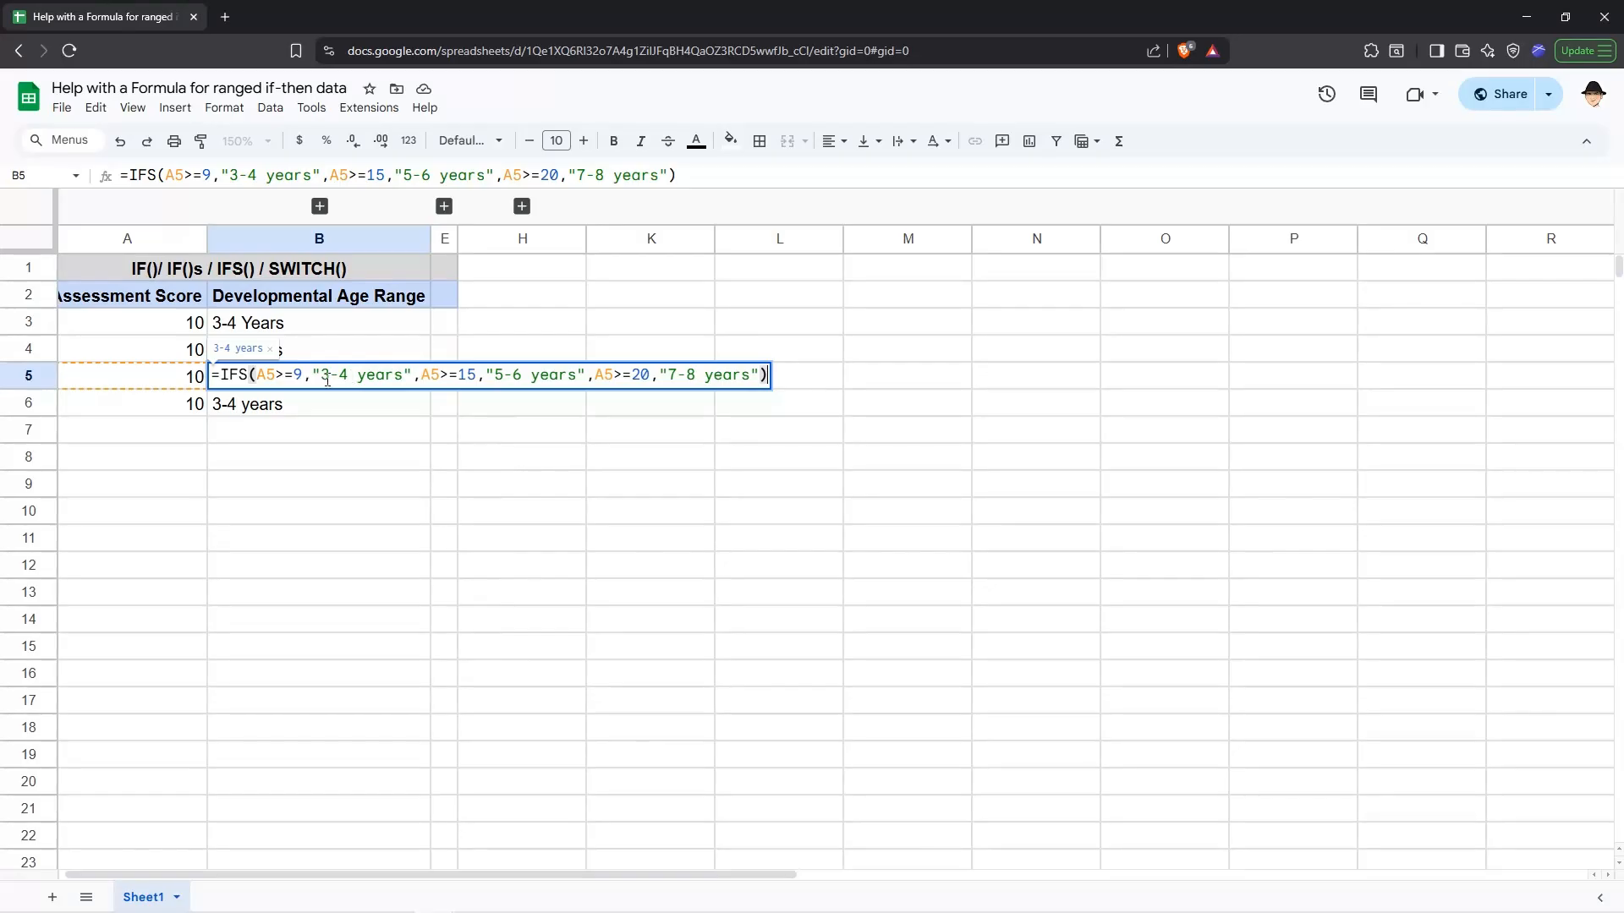
{"action": "left_click", "coordinate": [271, 379]}
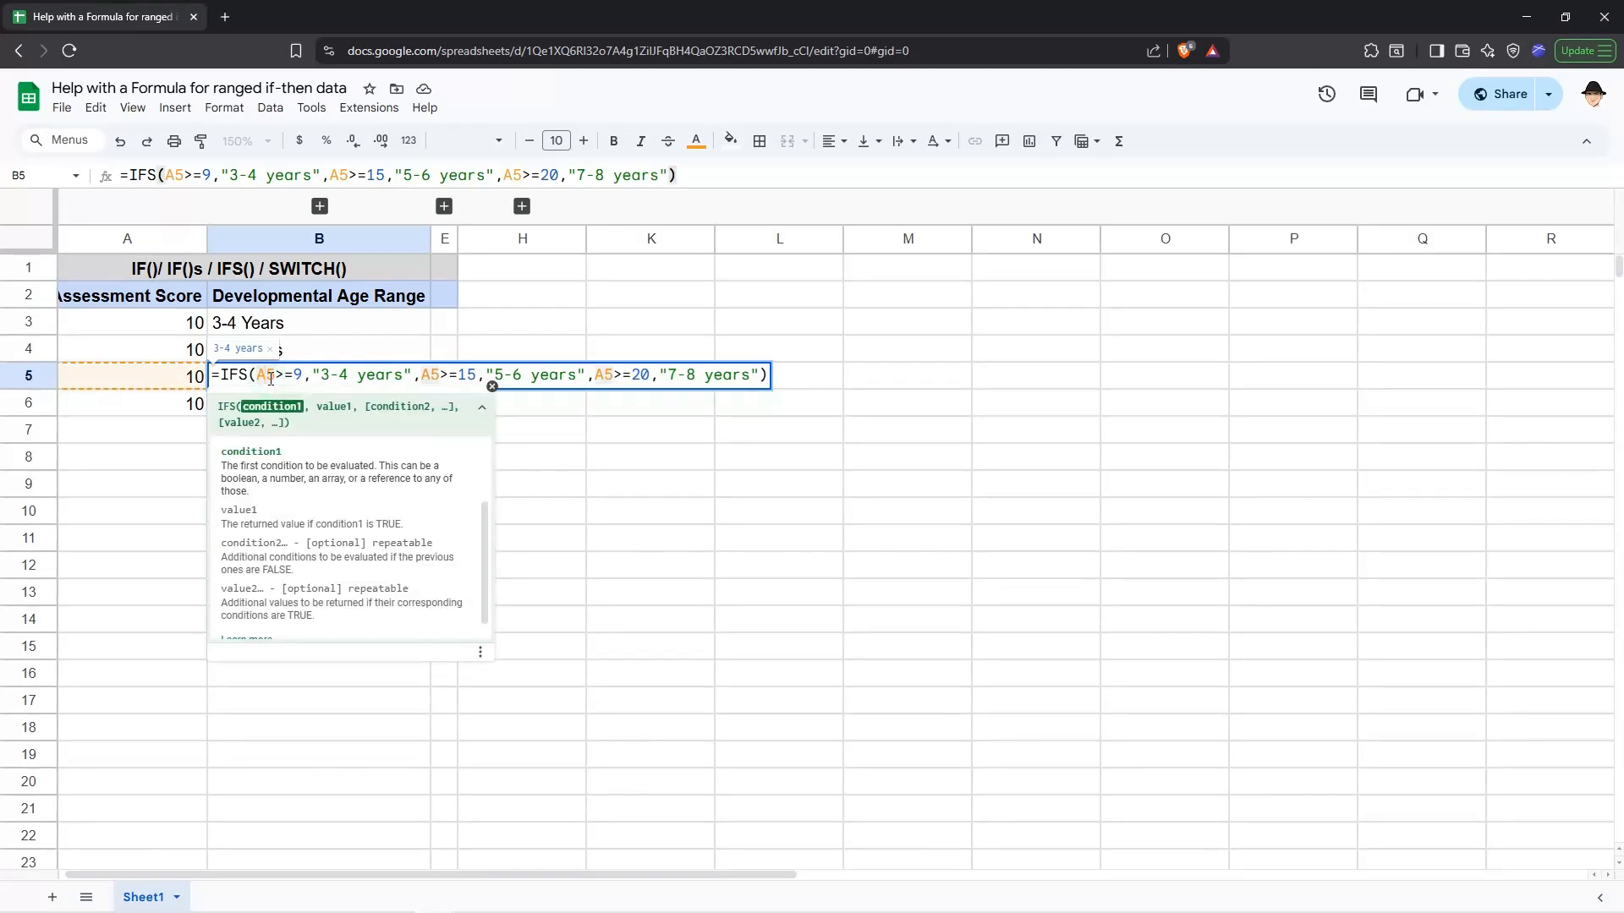
{"action": "left_click", "coordinate": [335, 379]}
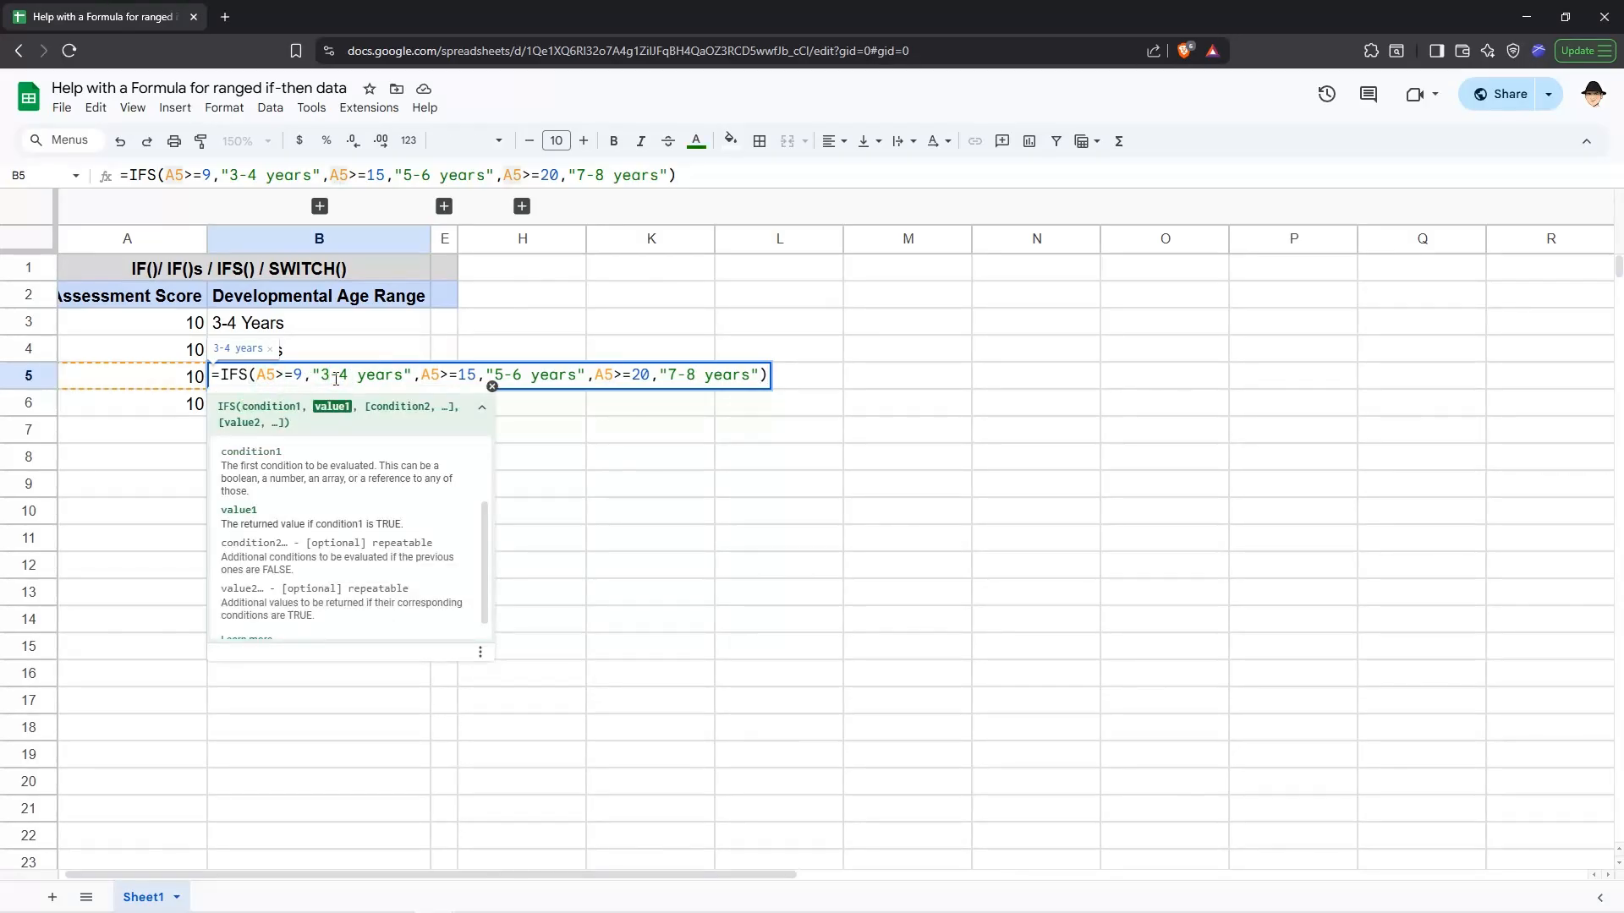
{"action": "left_click", "coordinate": [437, 377]}
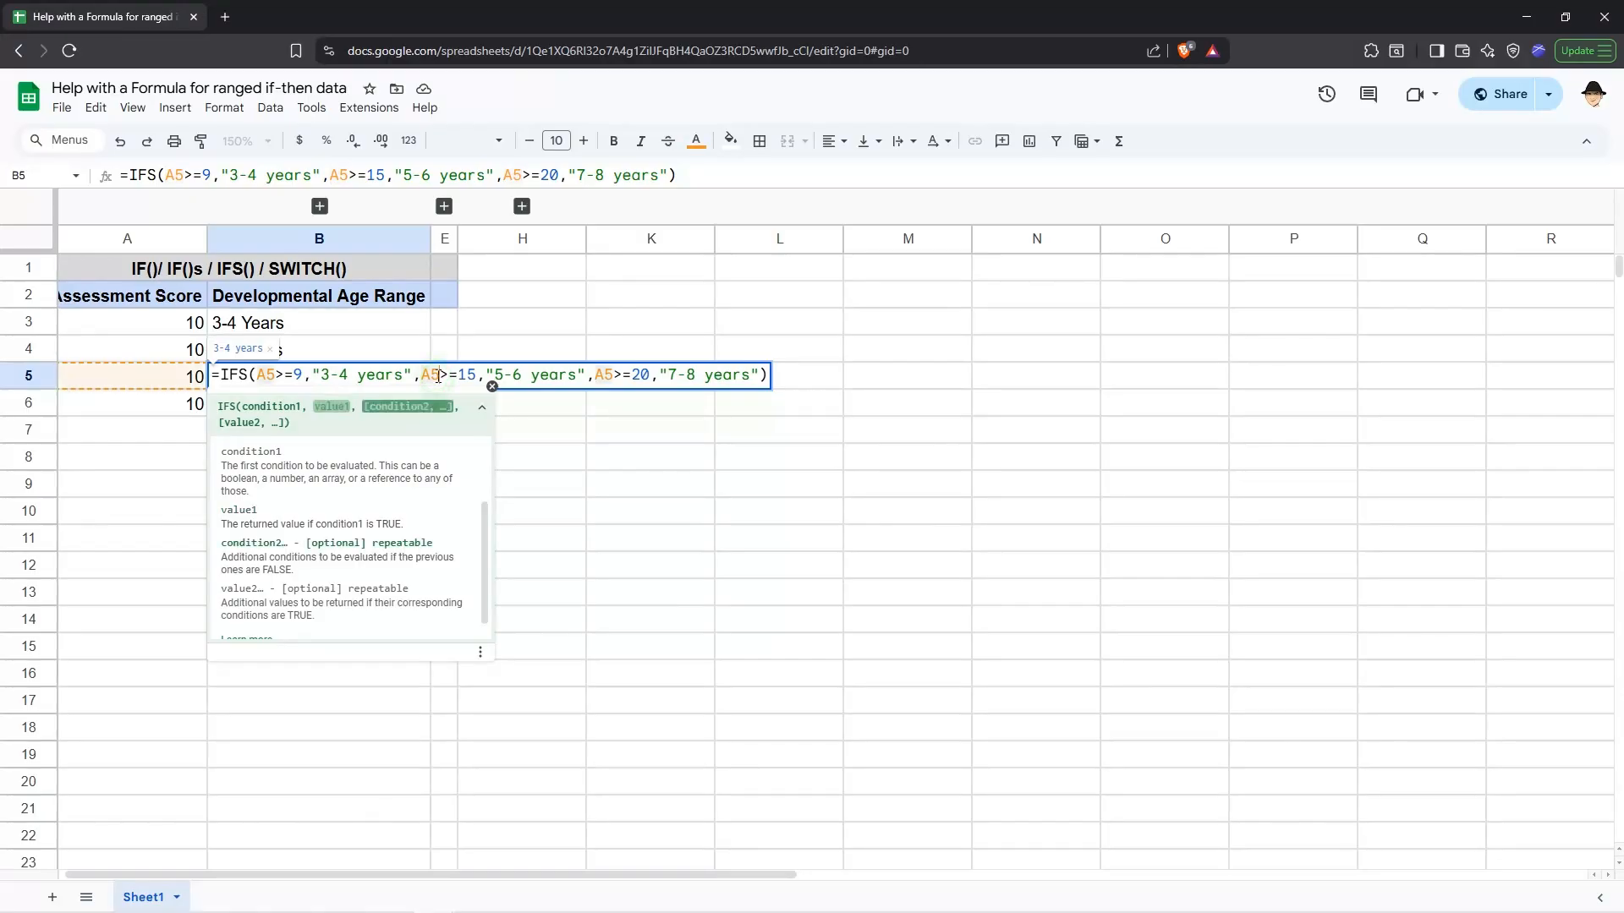
{"action": "left_click", "coordinate": [526, 375]}
{"action": "left_click", "coordinate": [612, 378]}
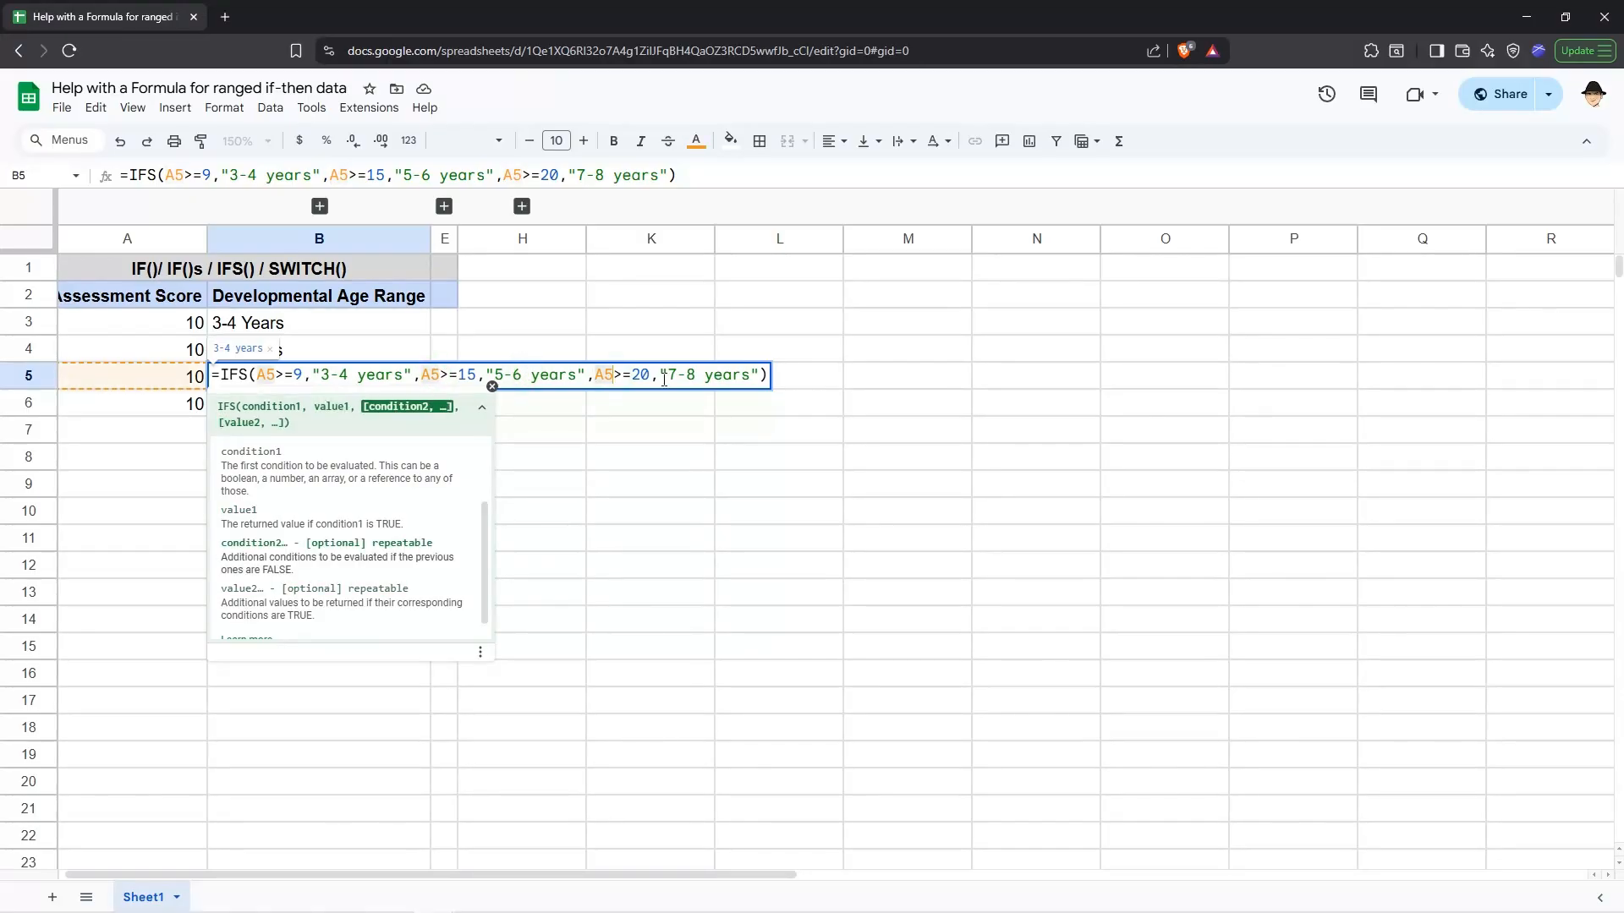
{"action": "left_click", "coordinate": [687, 378]}
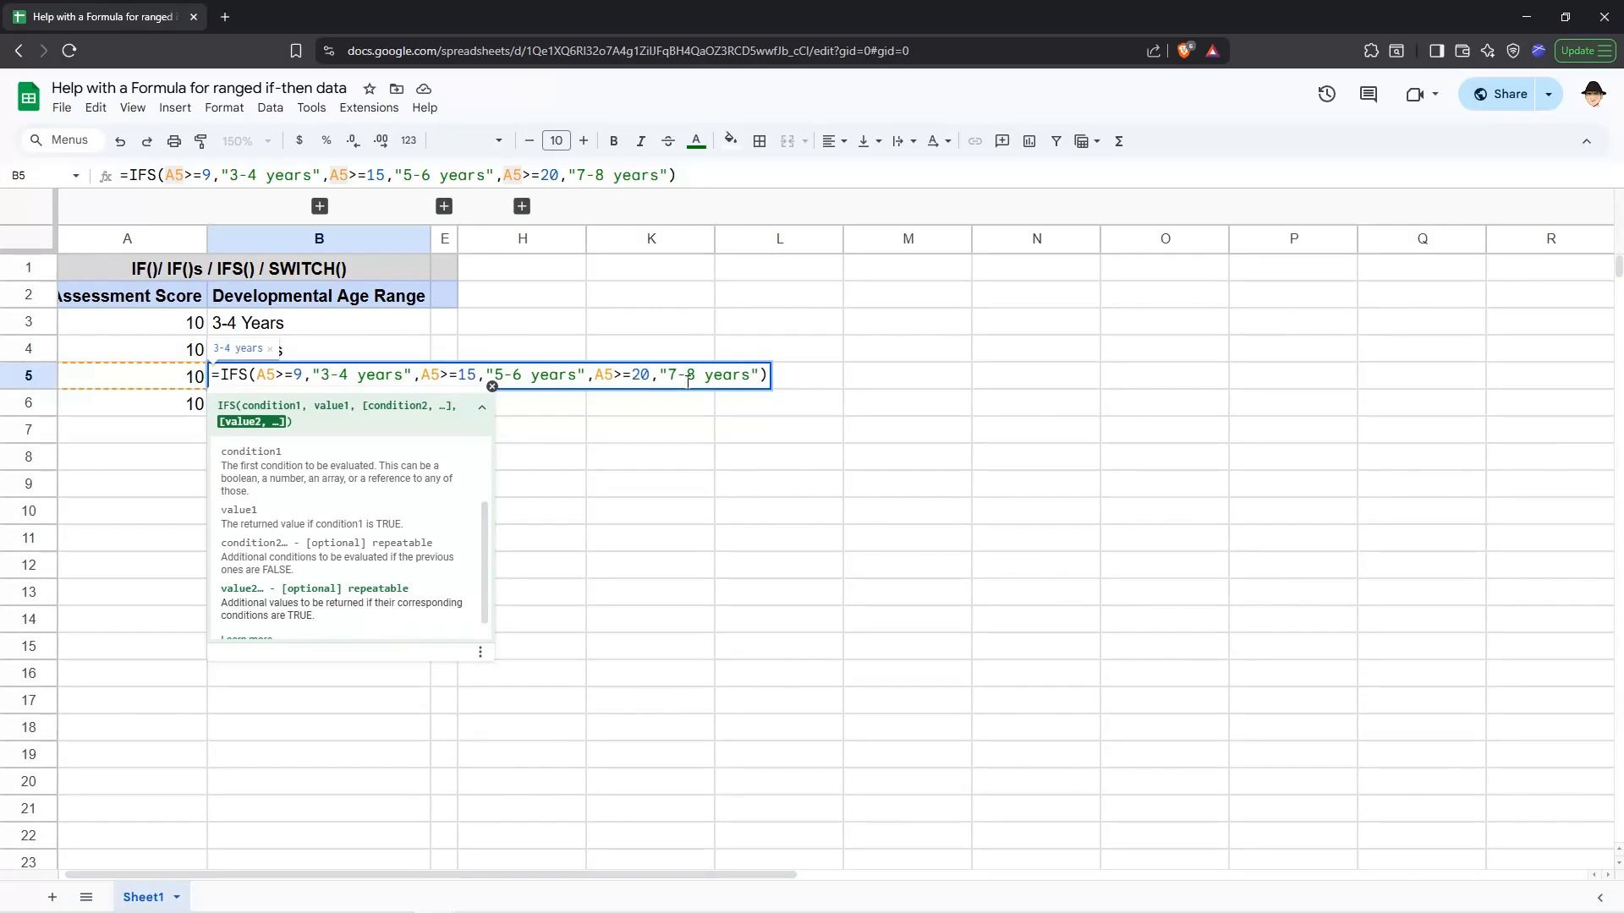
{"action": "key", "text": "Escape"}
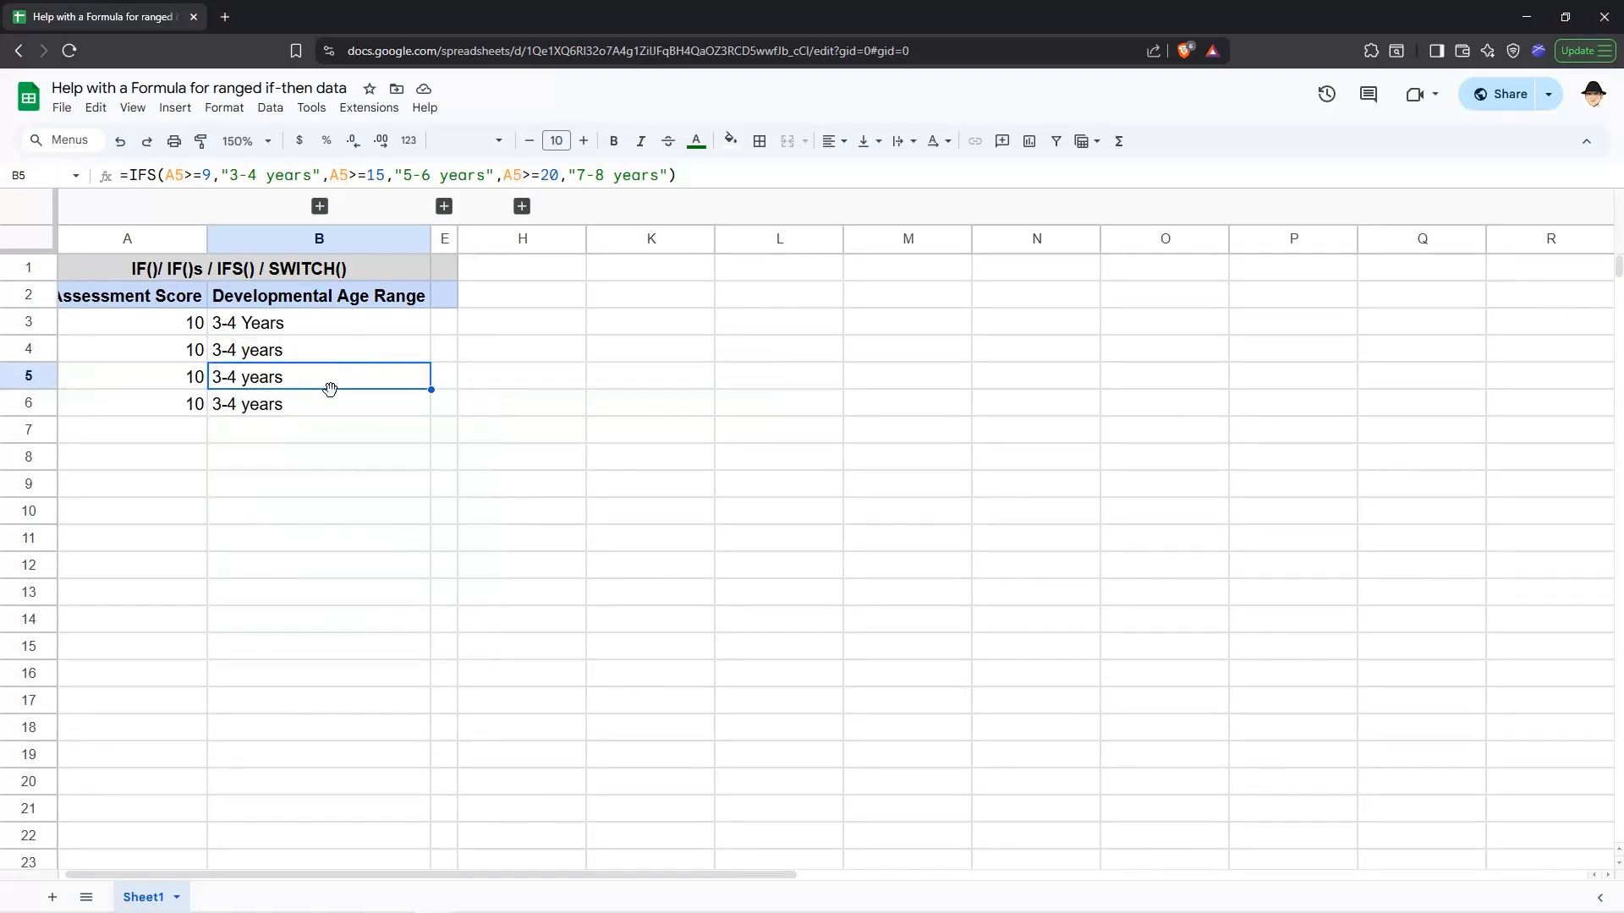
- Examine the expression, cases and returned values of the SWITCH formula in cell B6
{"action": "double_click", "coordinate": [329, 401]}
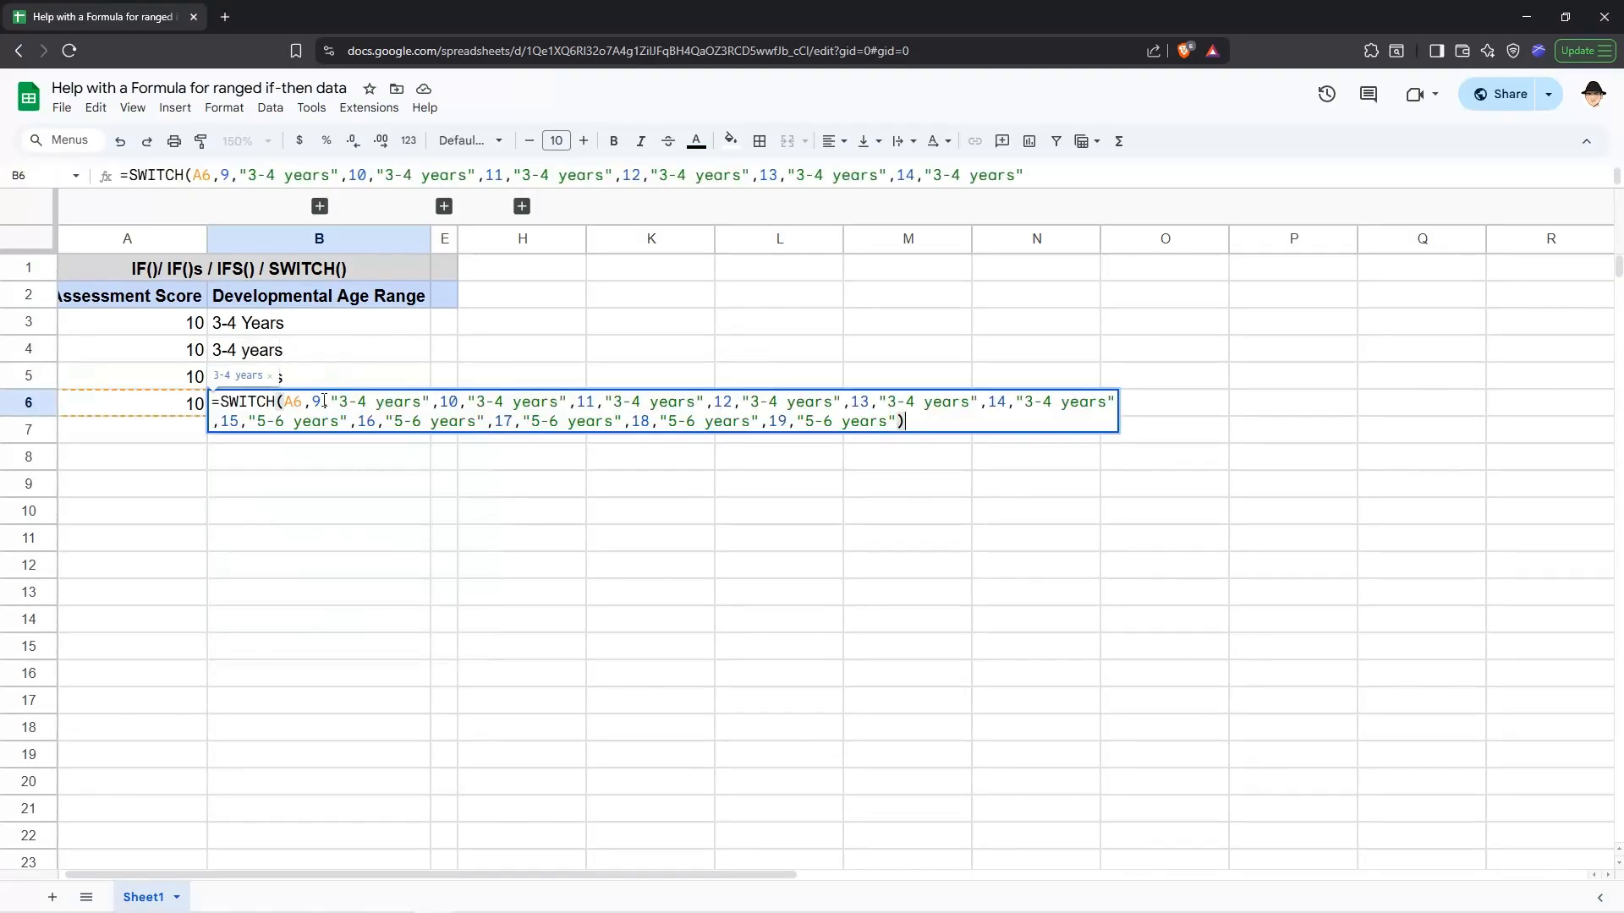
{"action": "left_click", "coordinate": [302, 399]}
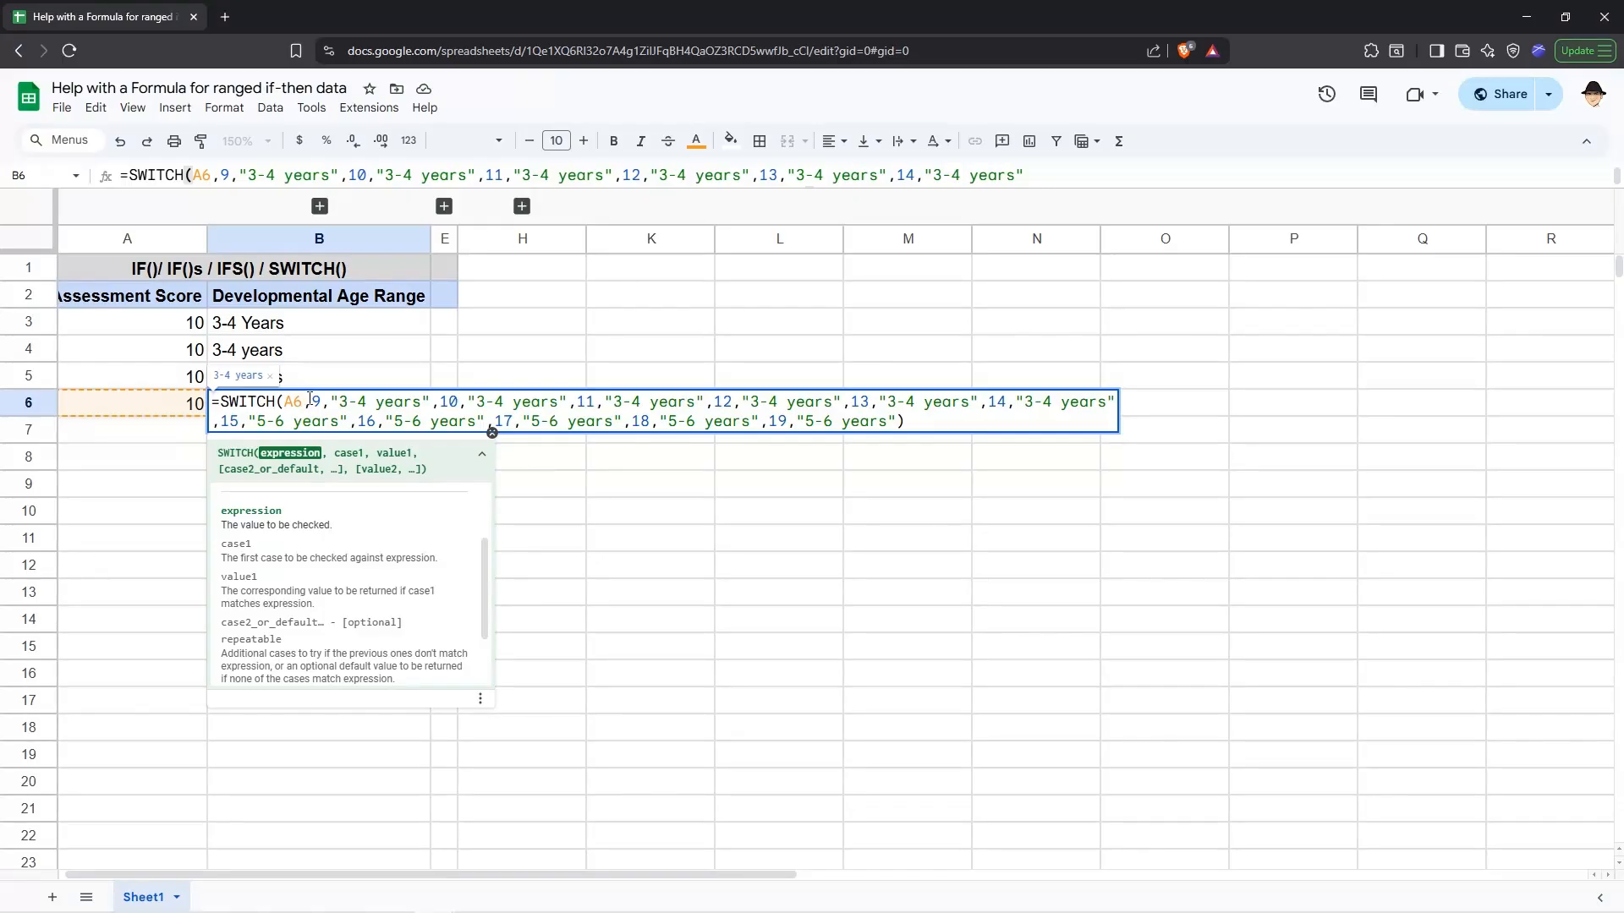
{"action": "left_click", "coordinate": [314, 402]}
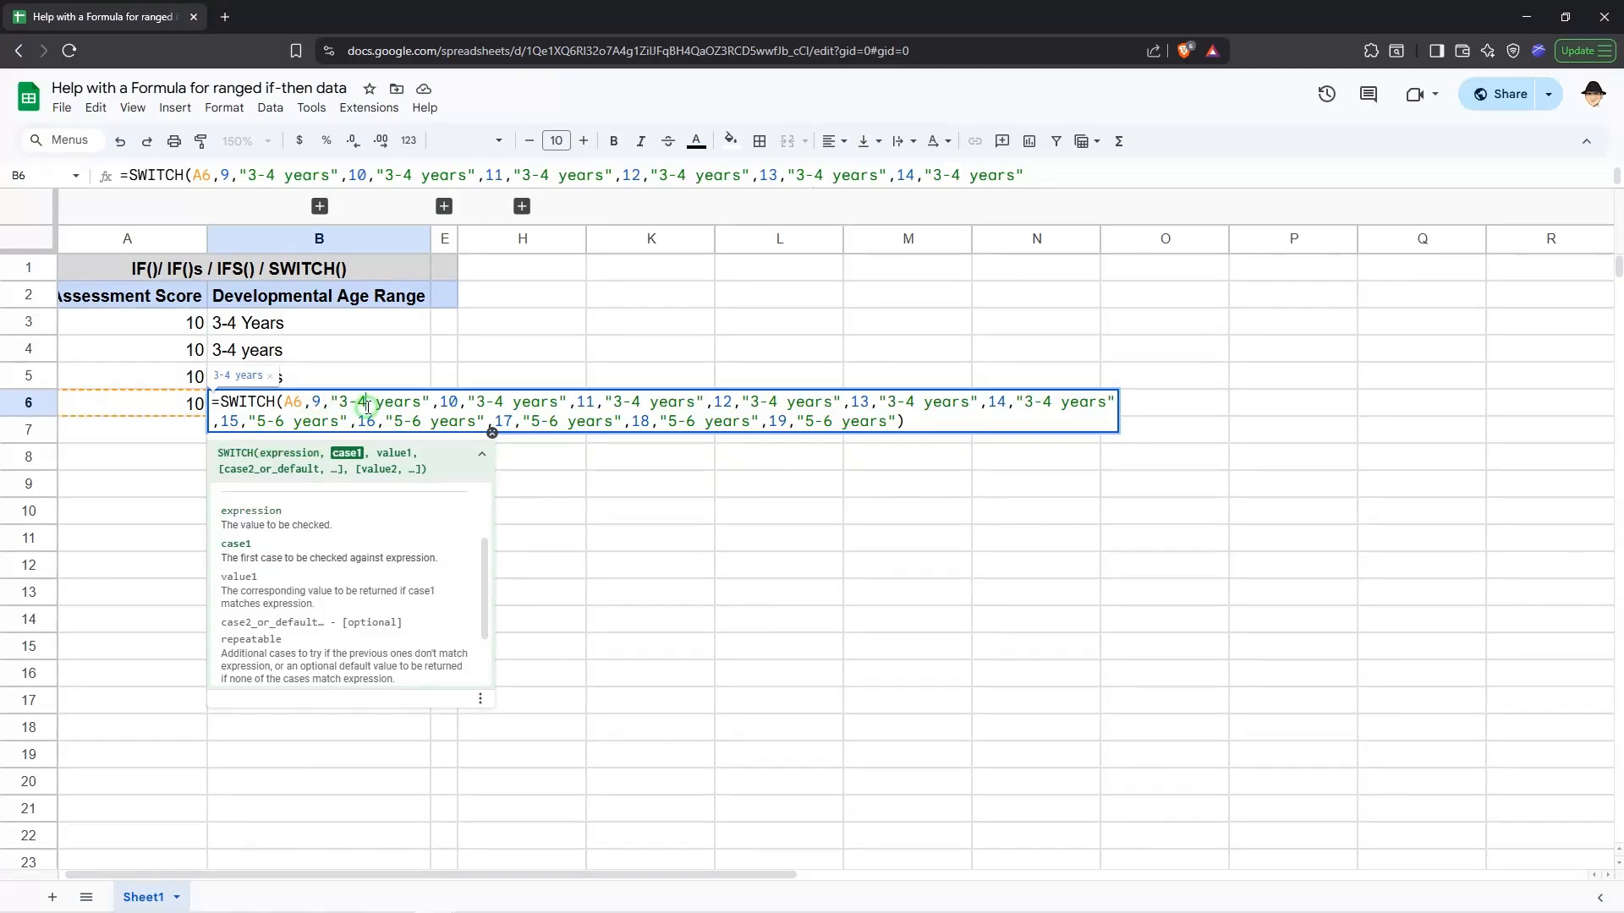
{"action": "left_click", "coordinate": [439, 403]}
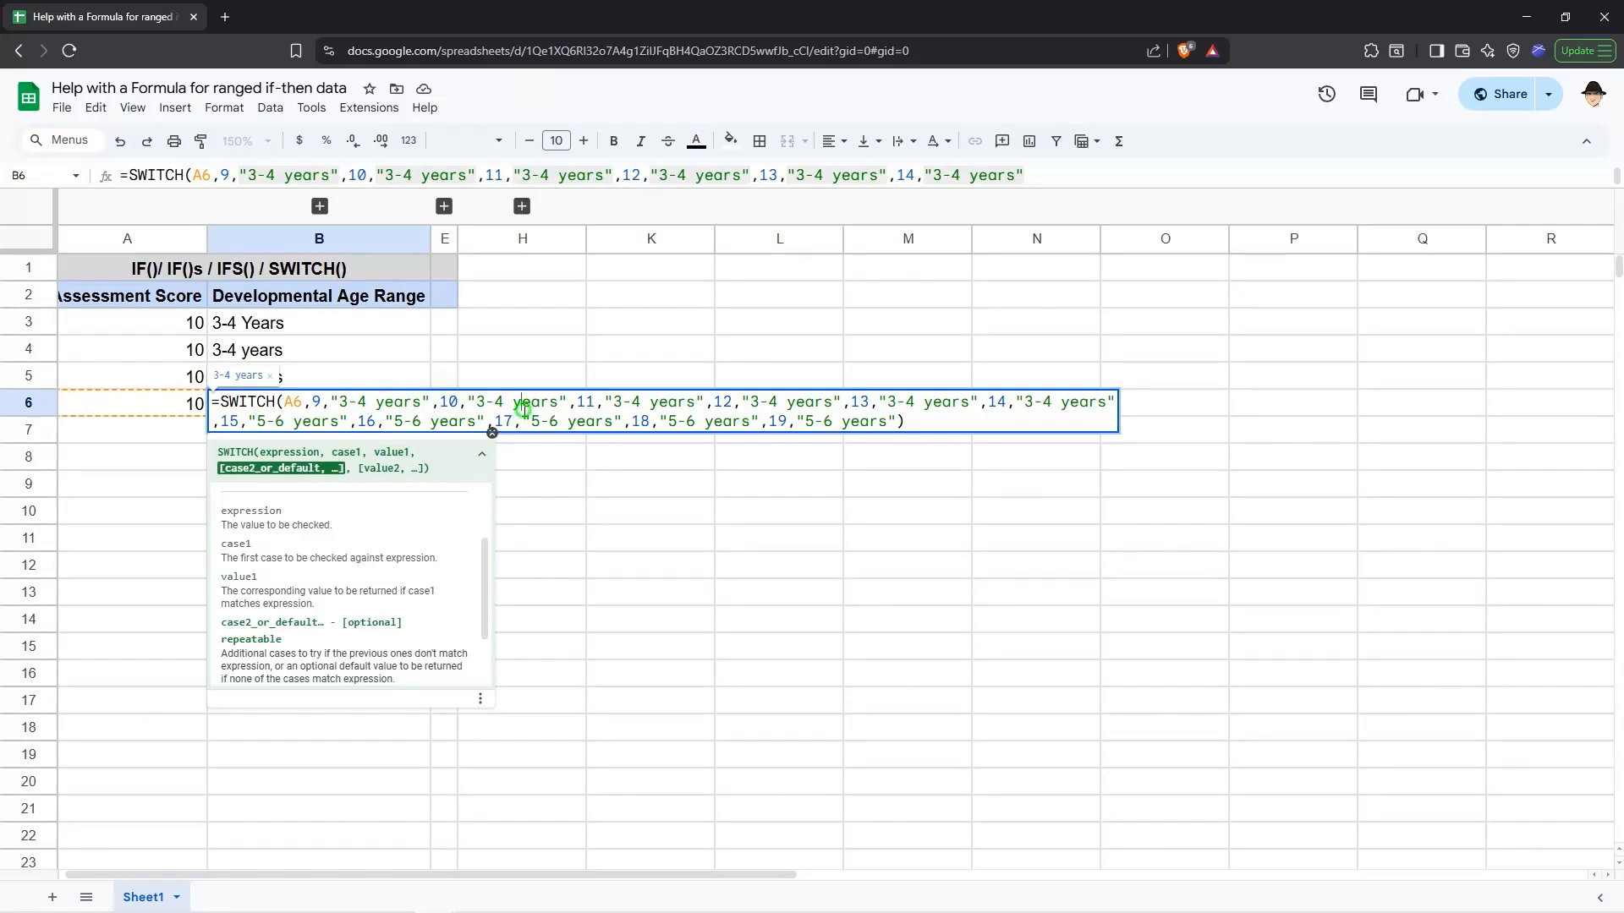
{"action": "left_click", "coordinate": [518, 404]}
{"action": "left_click", "coordinate": [580, 403]}
{"action": "left_click", "coordinate": [300, 407]}
{"action": "left_click", "coordinate": [314, 406]}
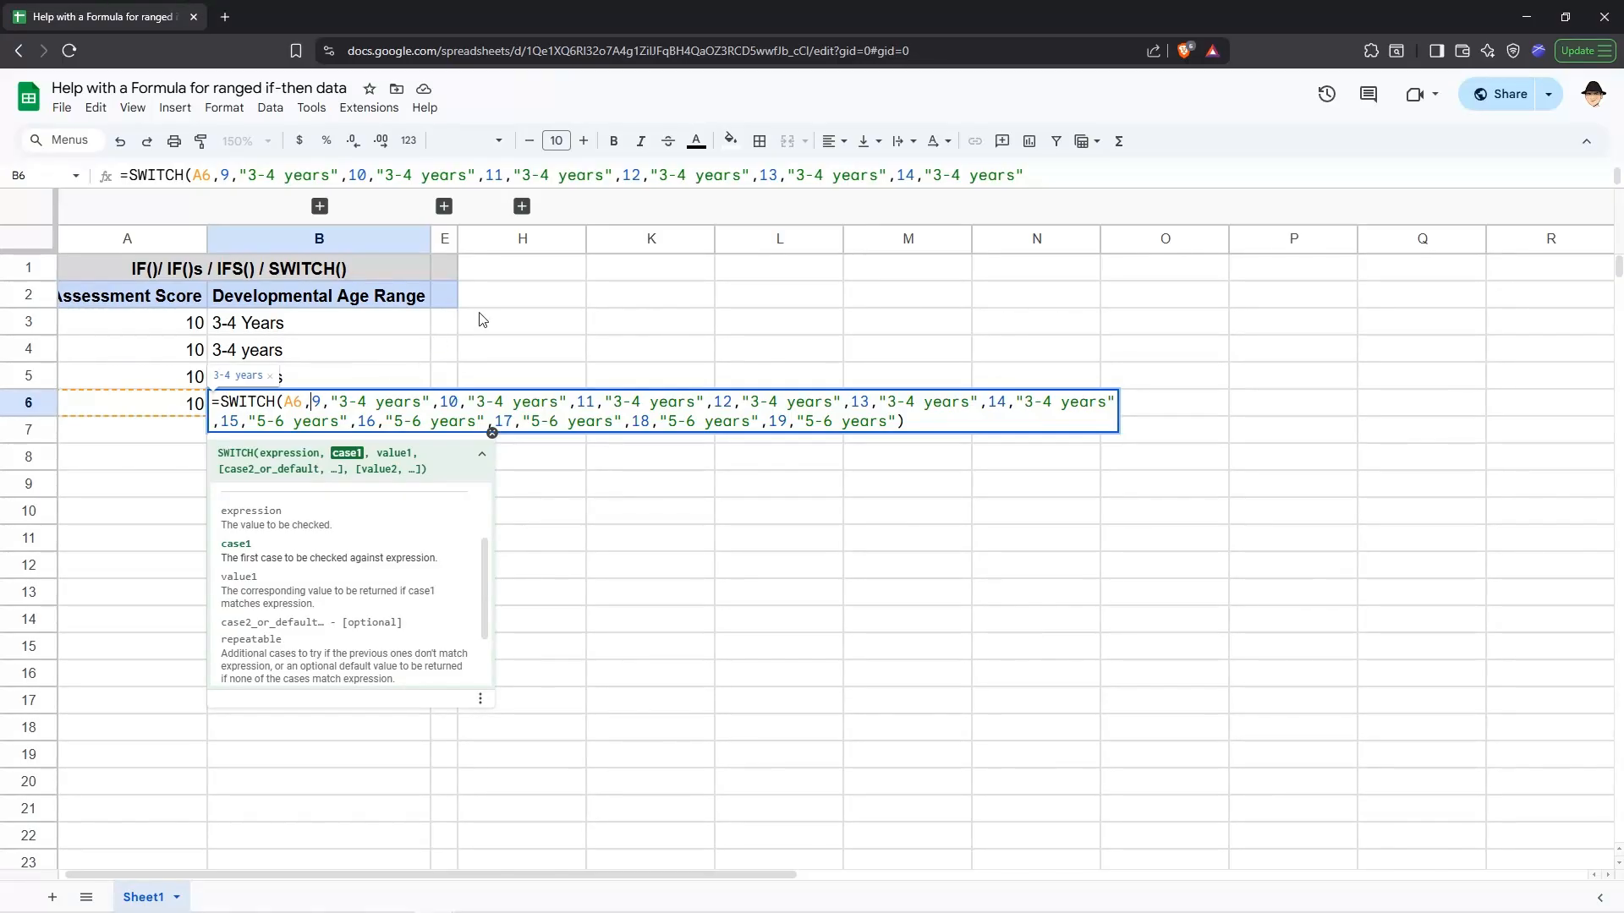
{"action": "key", "text": "Escape"}
- Expand the grouped columns I:J and clear the "9-10 years" row of the lookup table in I5:J5
{"action": "left_click", "coordinate": [522, 207]}
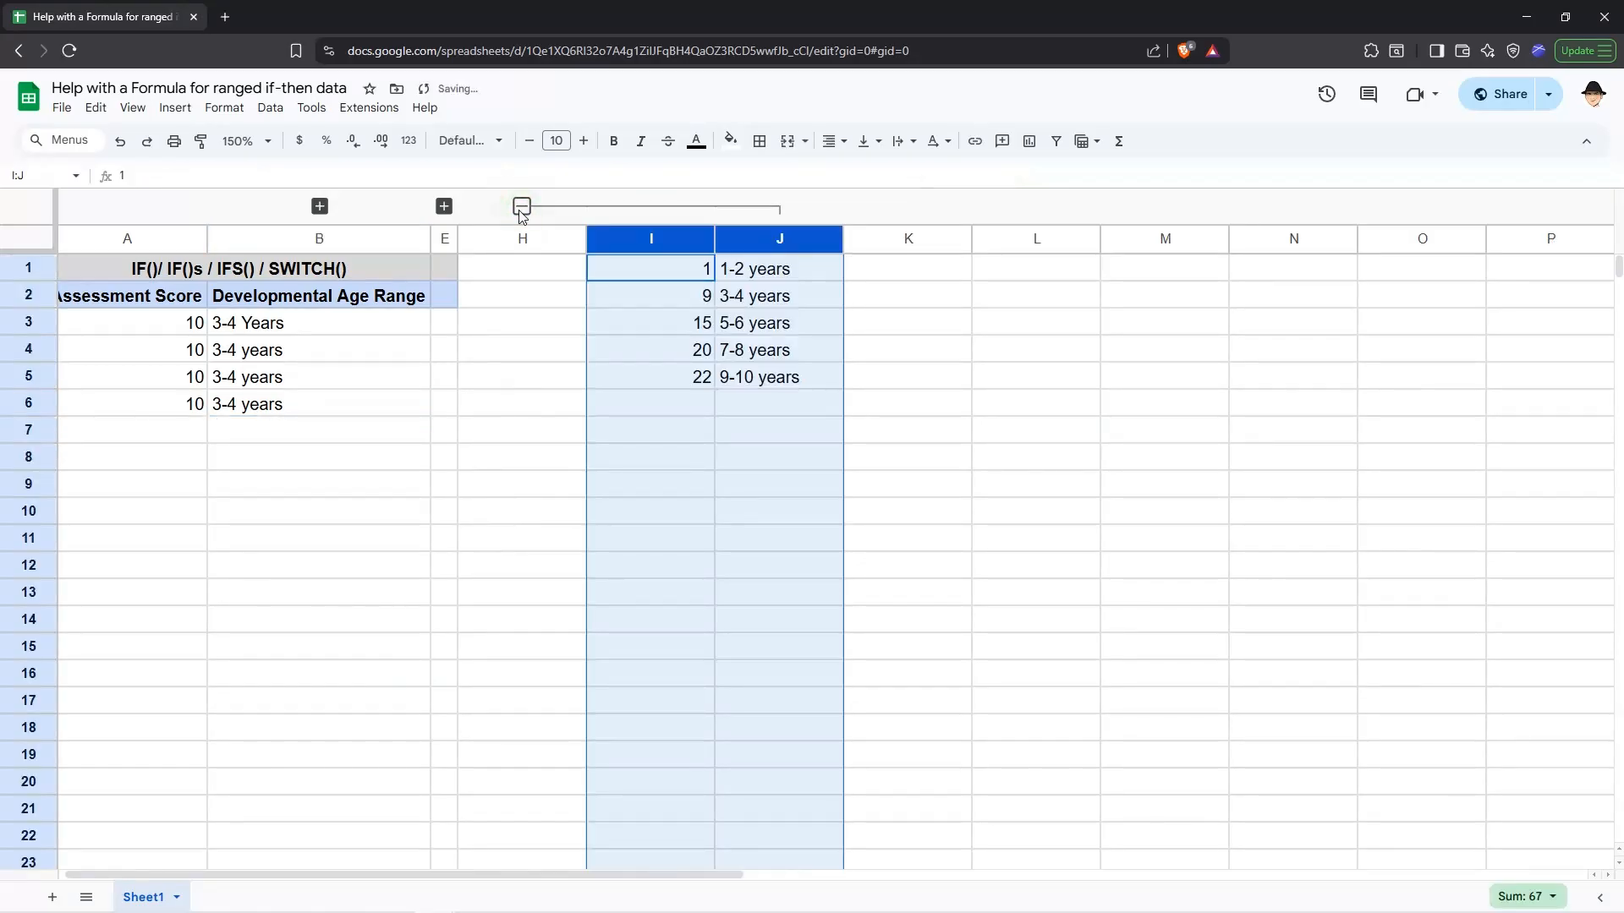
{"action": "left_click", "coordinate": [633, 268]}
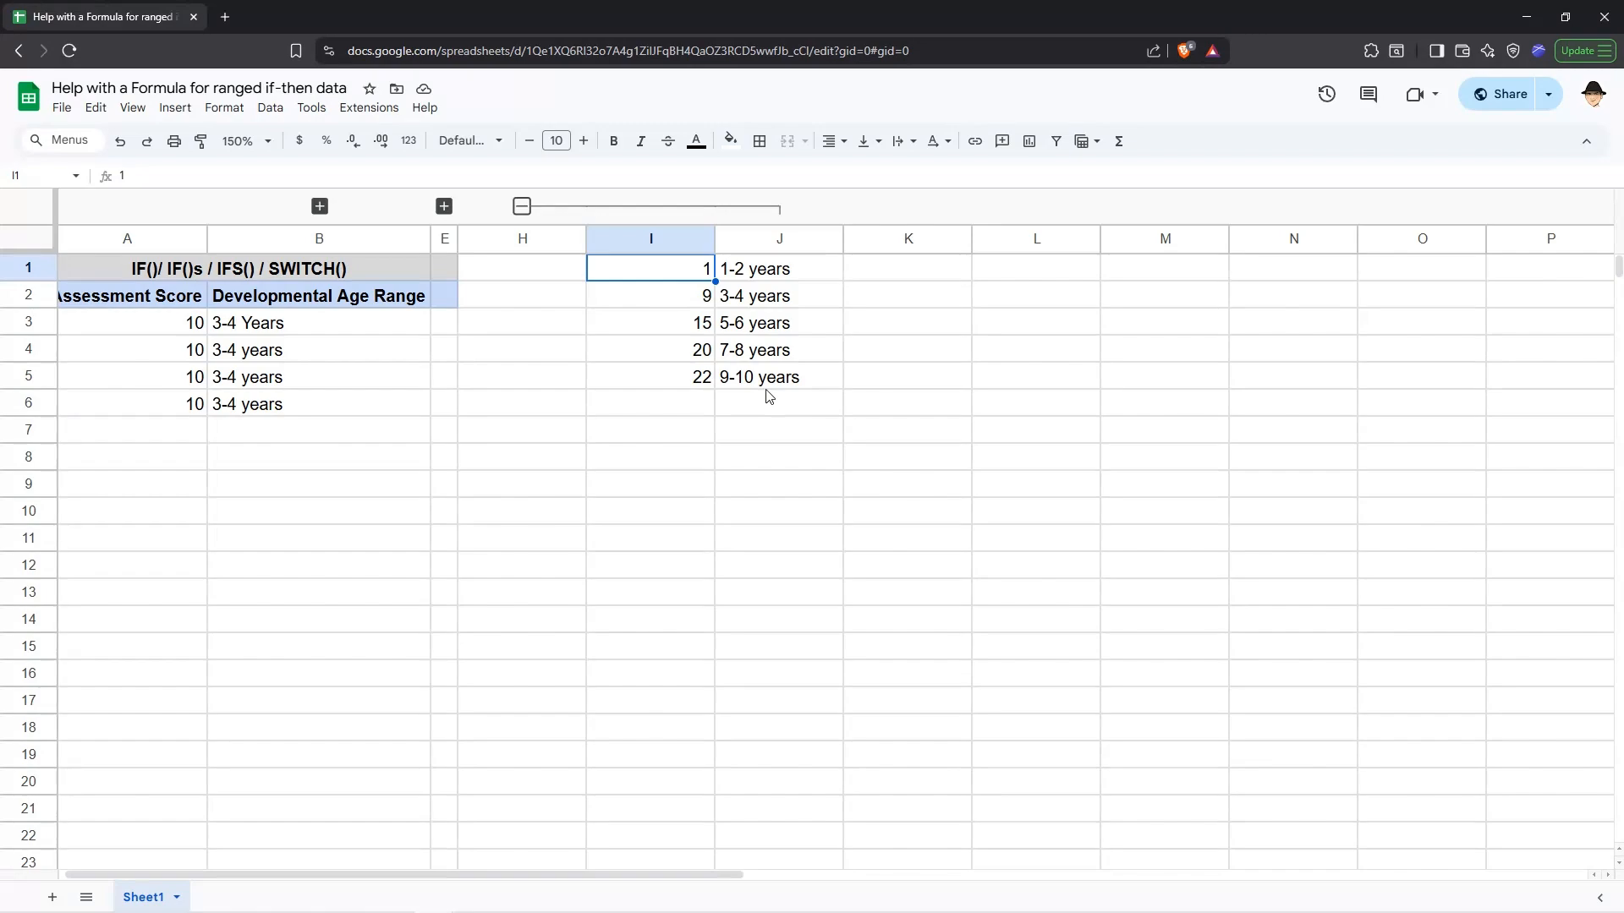
{"action": "left_click_drag", "start_coordinate": [768, 390], "coordinate": [710, 385]}
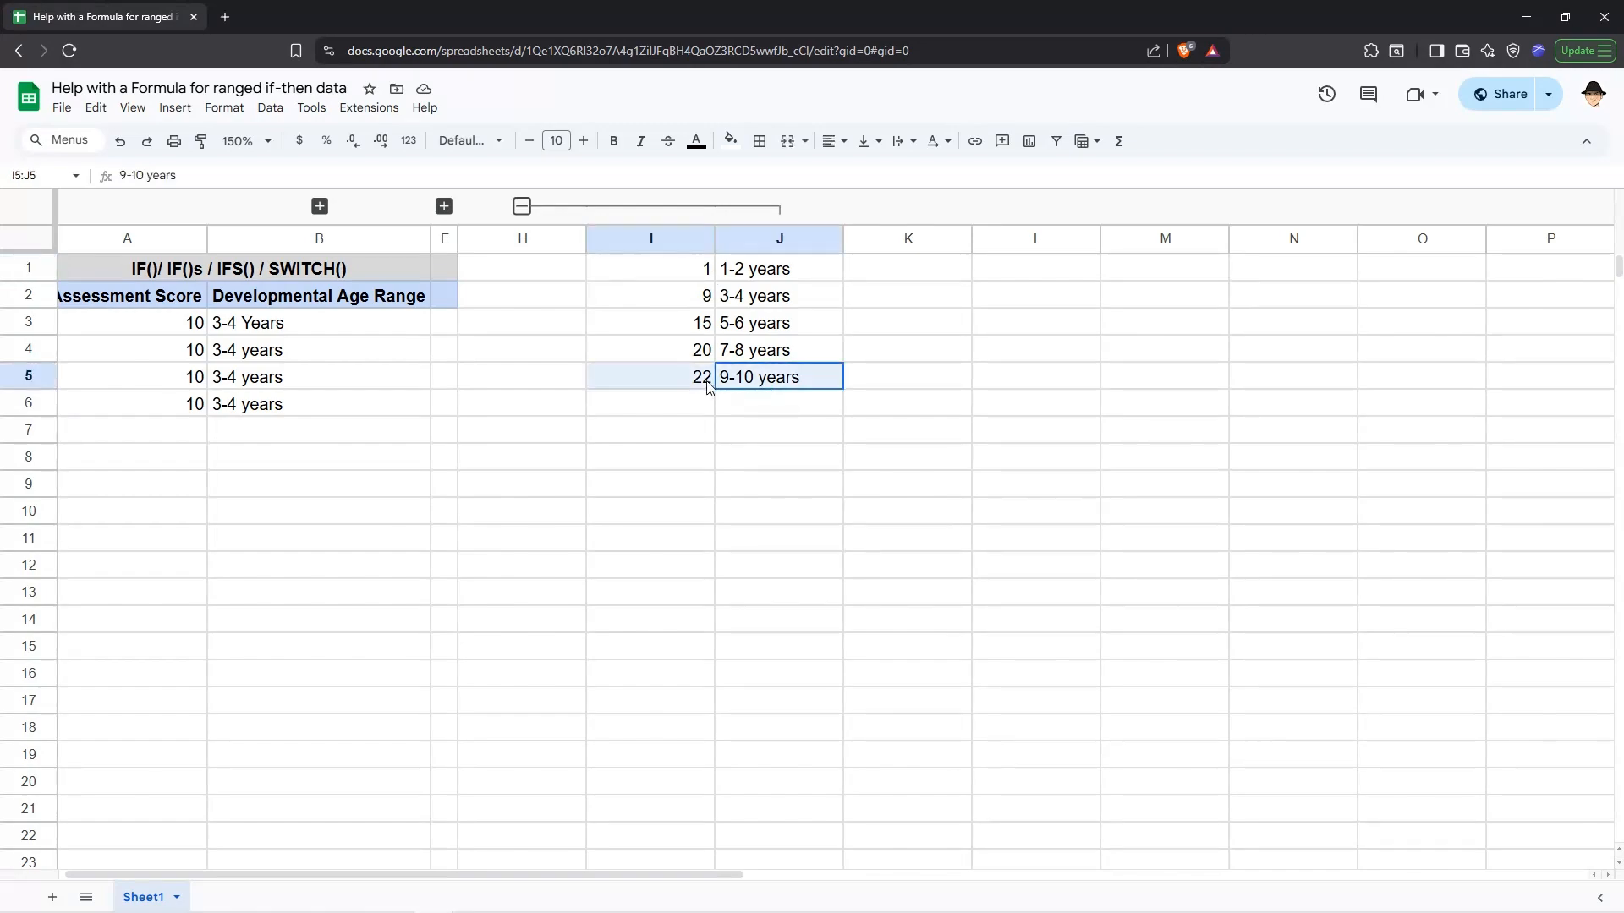
{"action": "key", "text": "Delete"}
{"action": "left_click", "coordinate": [686, 350]}
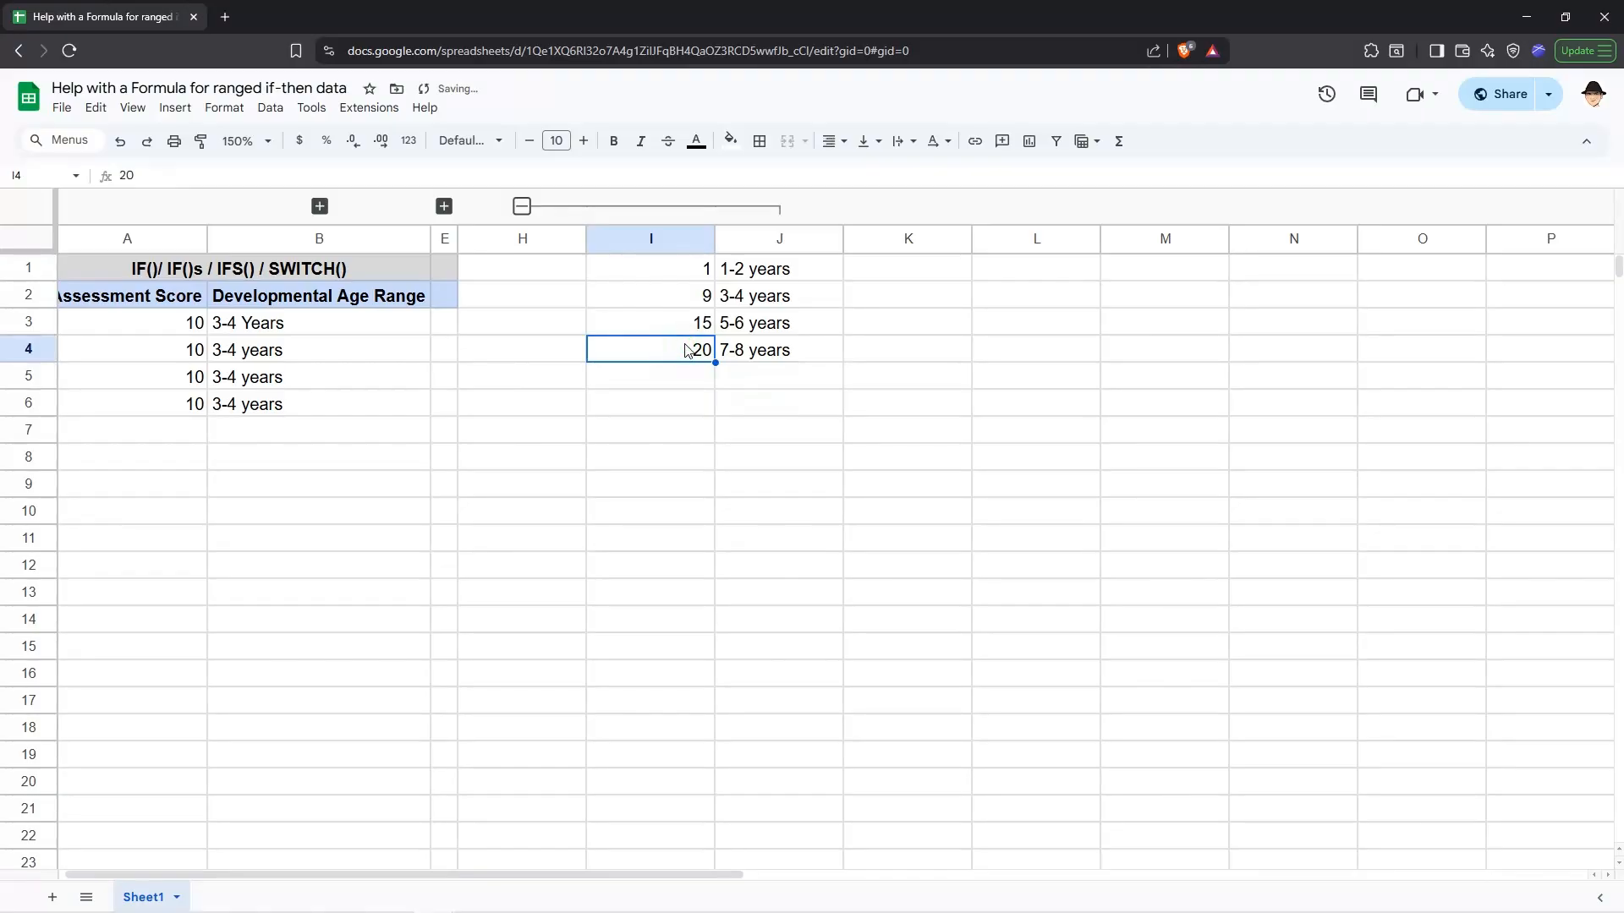
- Expand the grouped columns C:D and examine the search key, range, index and is_sorted arguments of the VLOOKUP formula in D3
{"action": "left_click", "coordinate": [320, 206]}
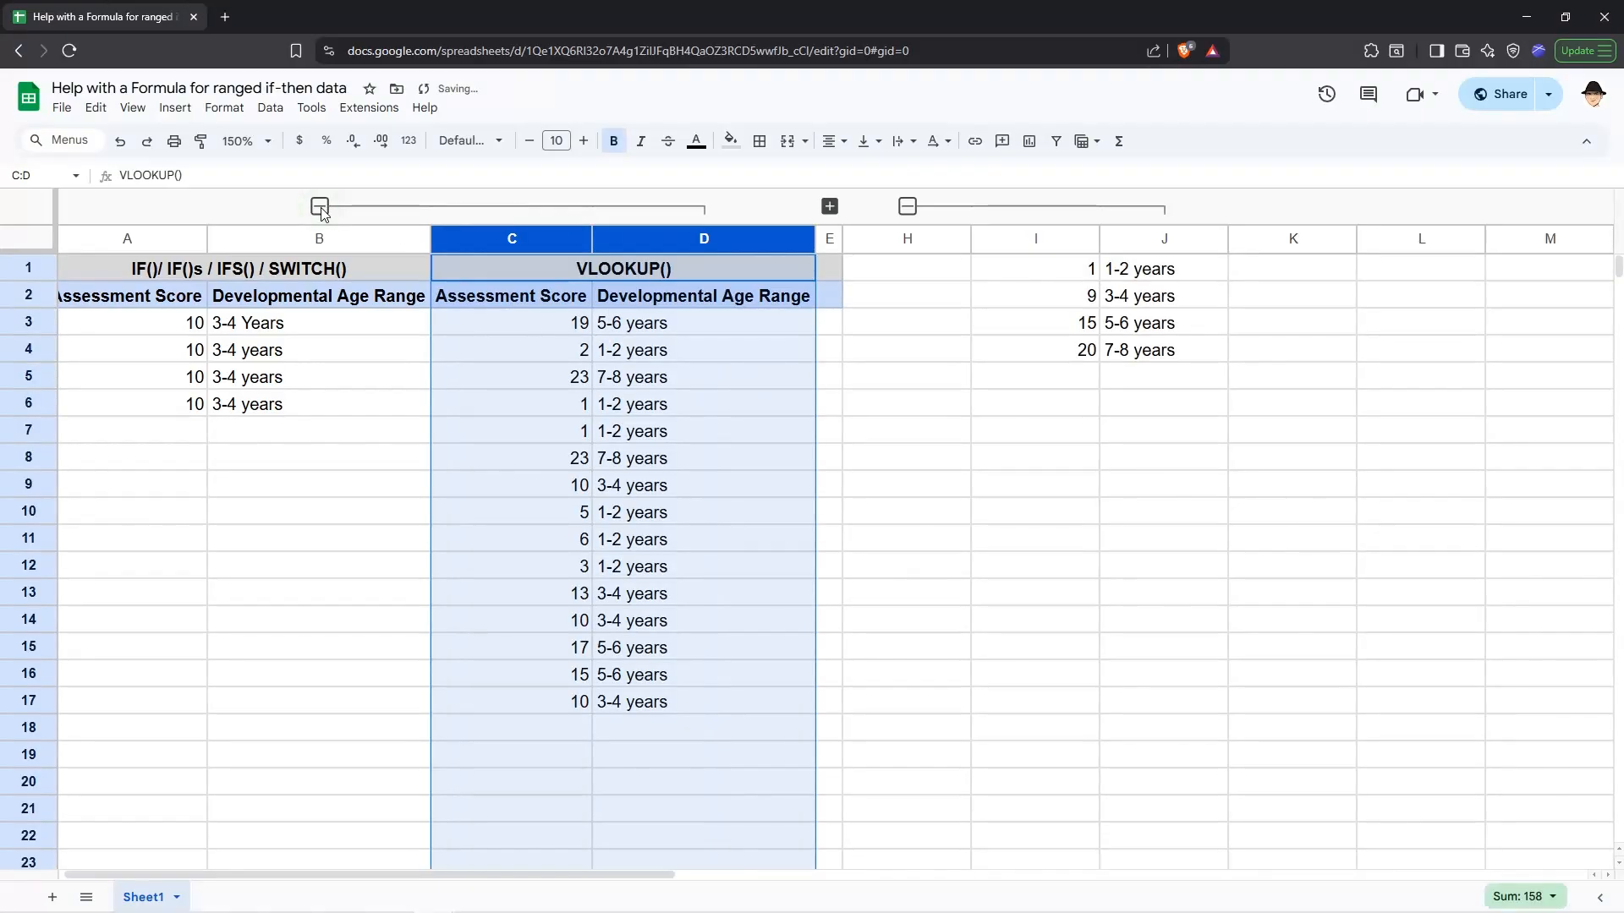
{"action": "left_click", "coordinate": [592, 266]}
{"action": "double_click", "coordinate": [637, 323]}
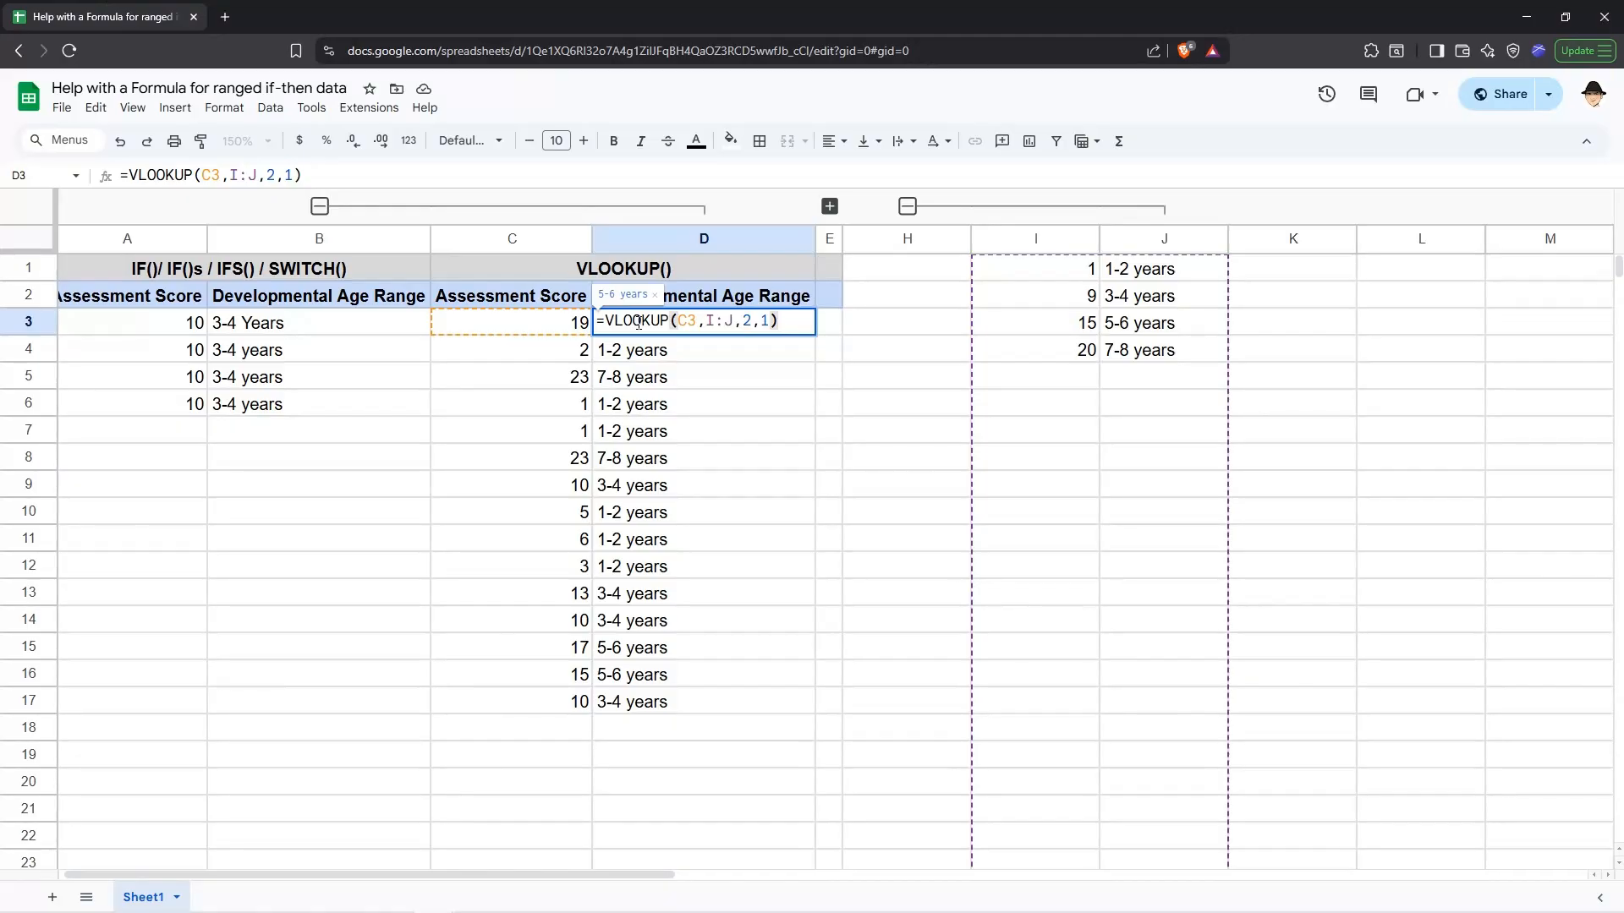
{"action": "left_click", "coordinate": [692, 325]}
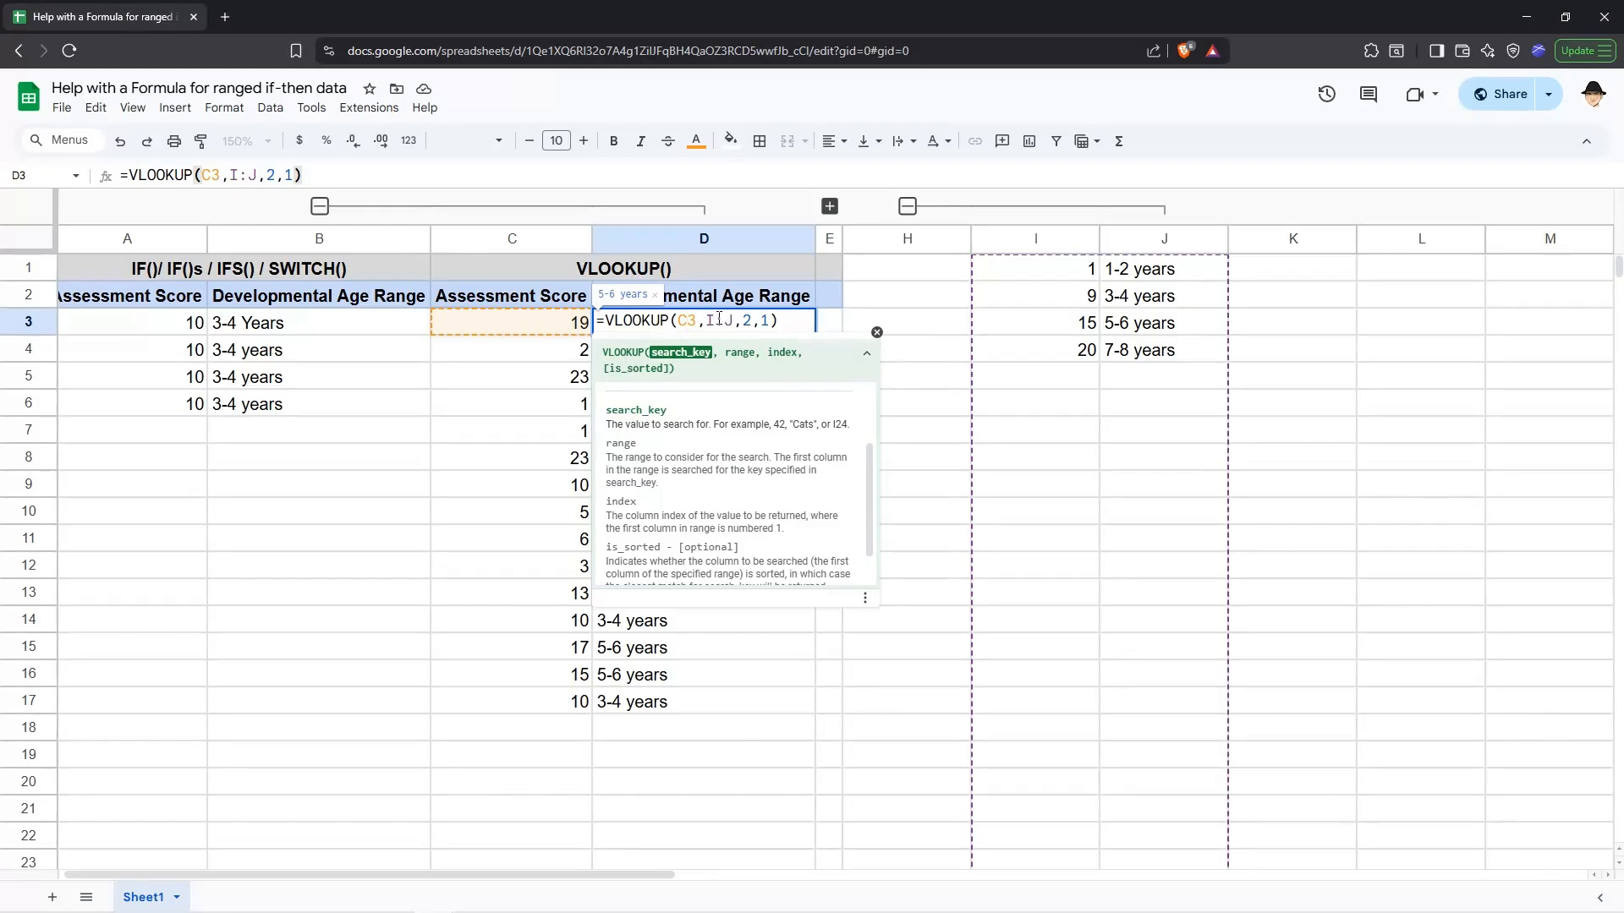
{"action": "left_click", "coordinate": [720, 318]}
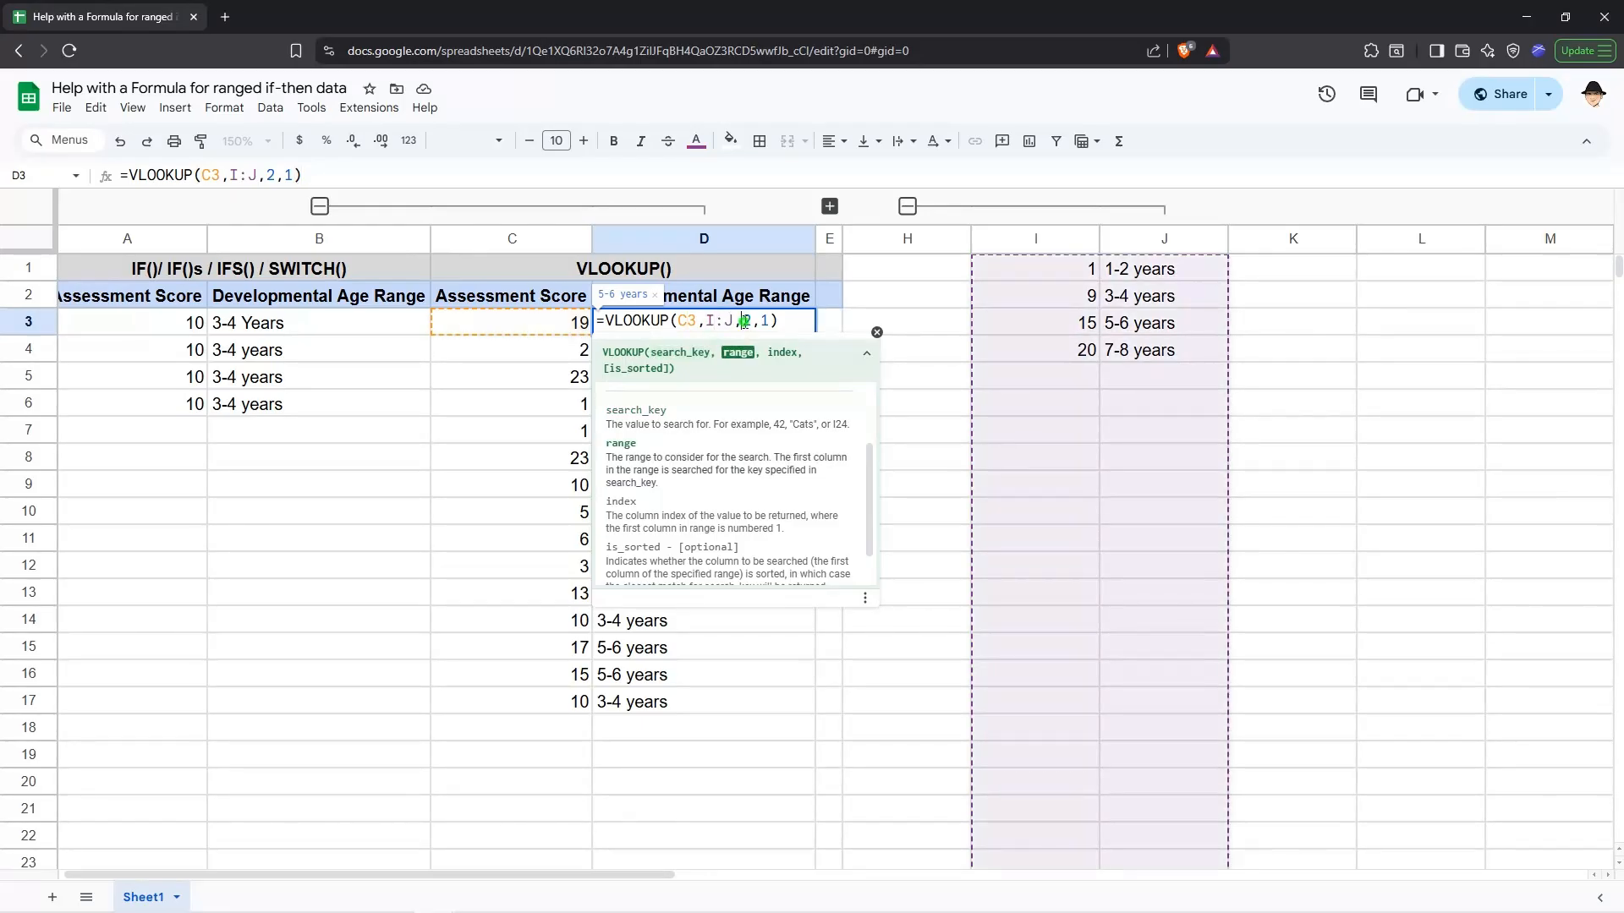
{"action": "left_click", "coordinate": [745, 321]}
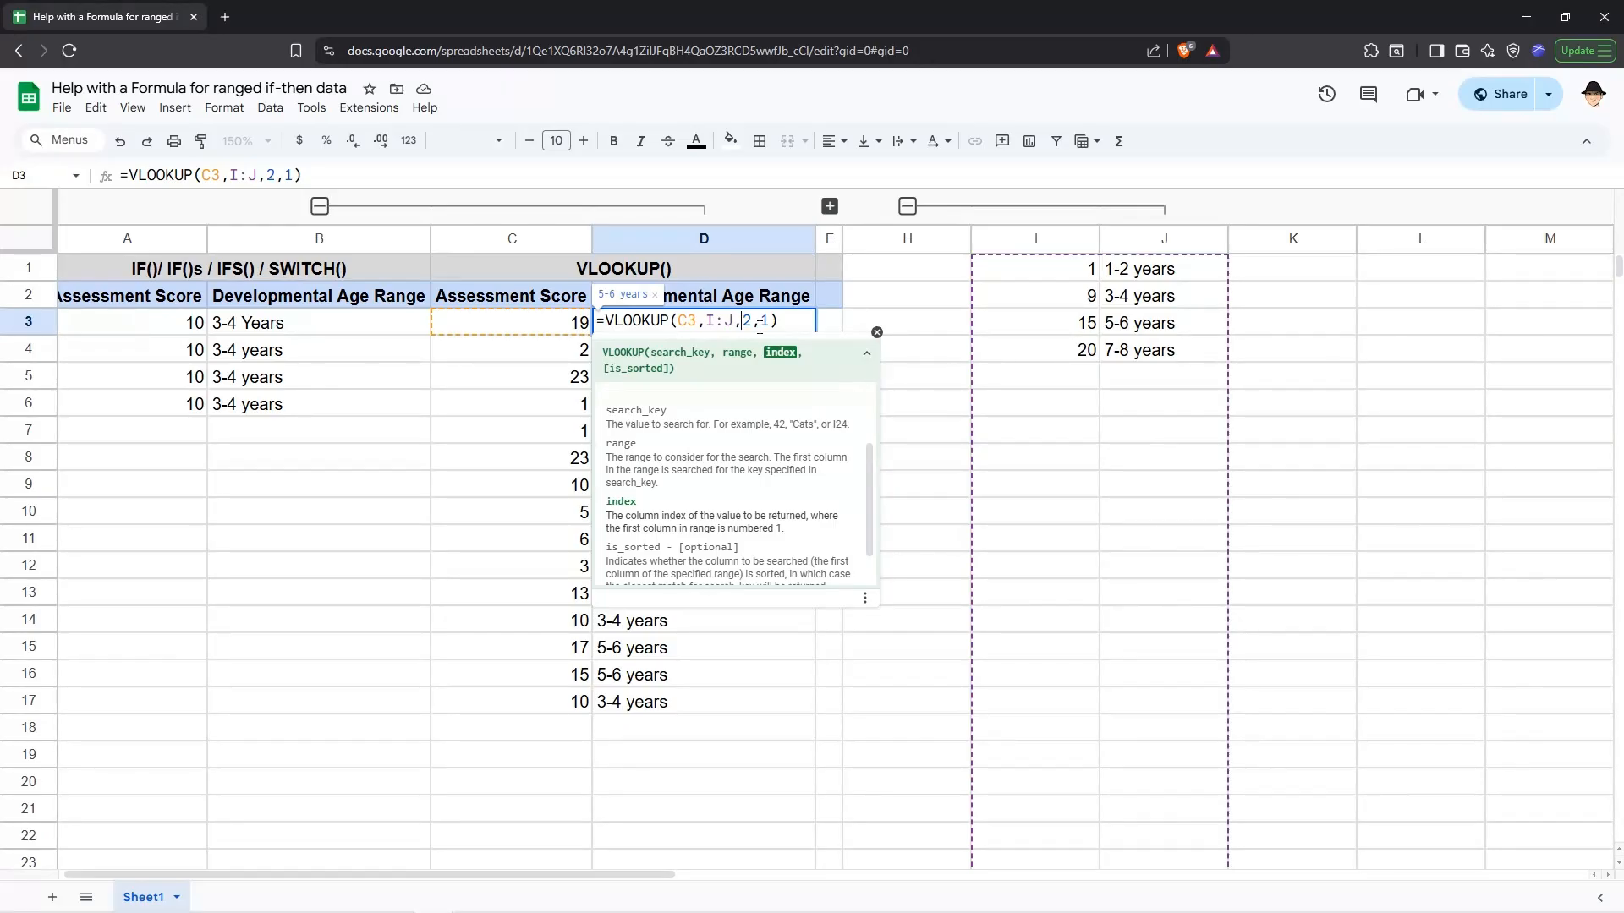
{"action": "scroll", "coordinate": [734, 443], "scroll_direction": "down", "scroll_amount": 2}
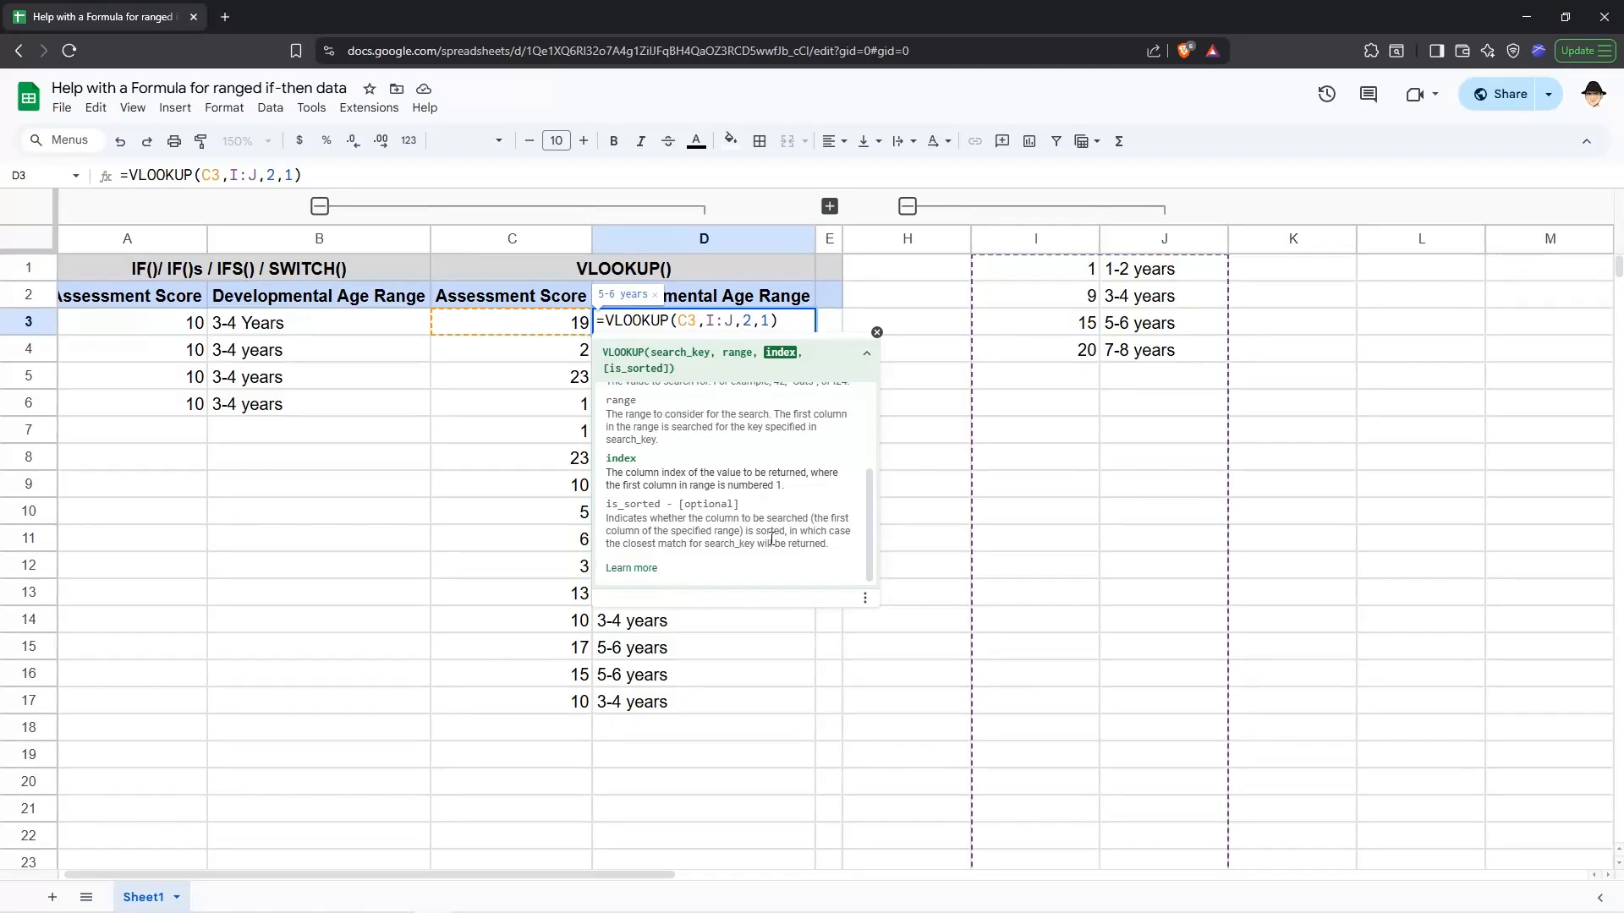
{"action": "key", "text": "ctrl+Return"}
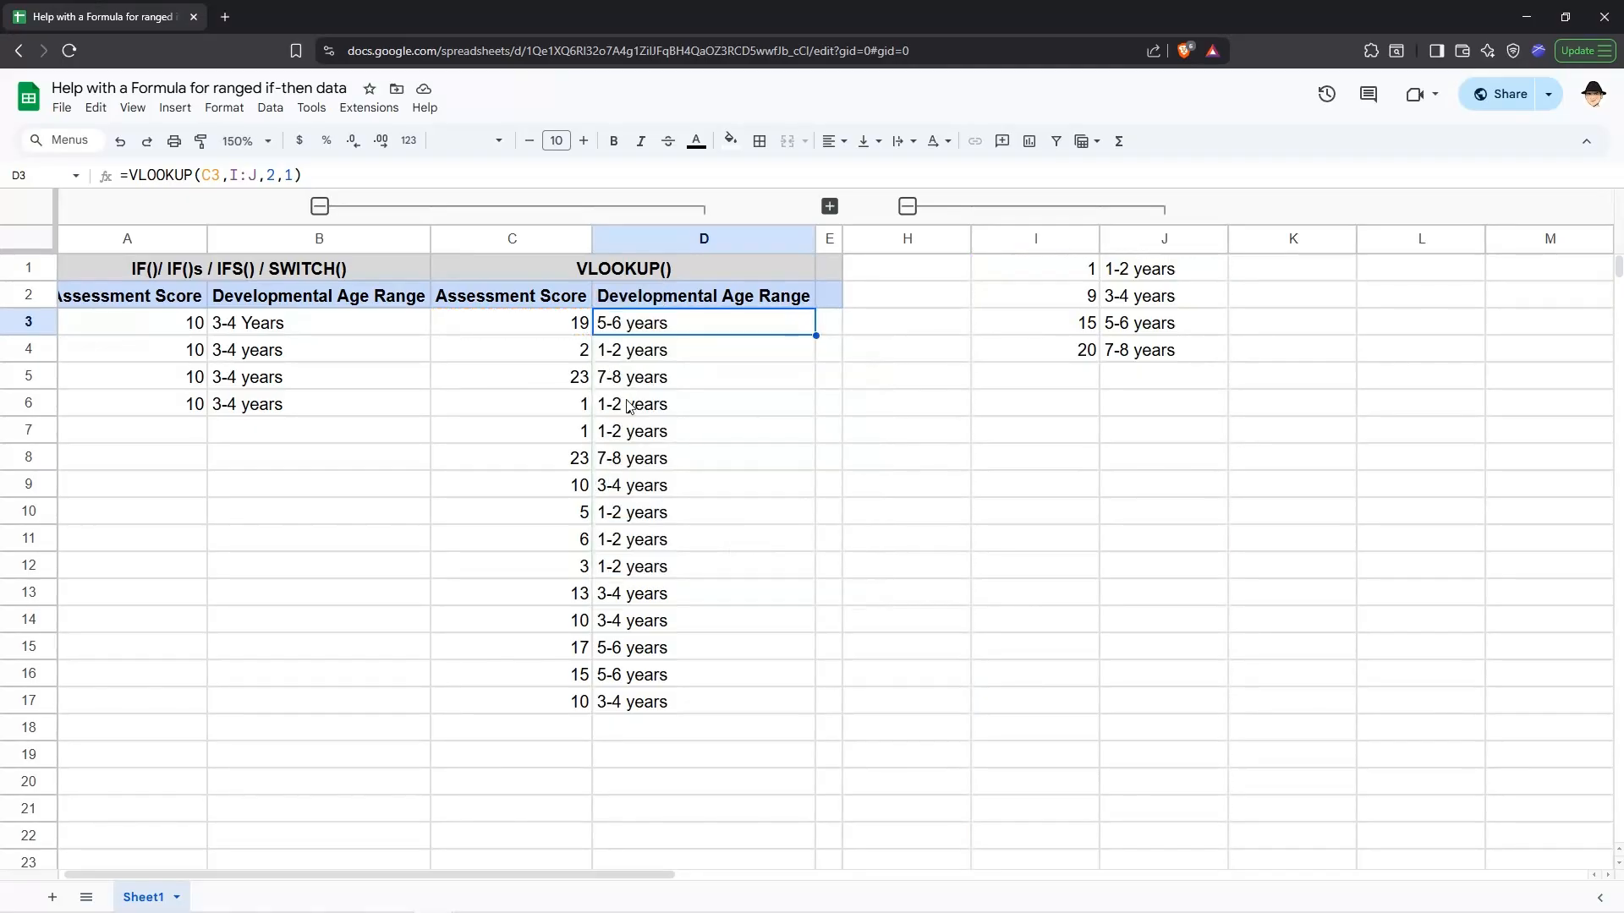
- Compare the assessment score in C9 with the lookup table's threshold scores in I1:I3
{"action": "left_click", "coordinate": [583, 495]}
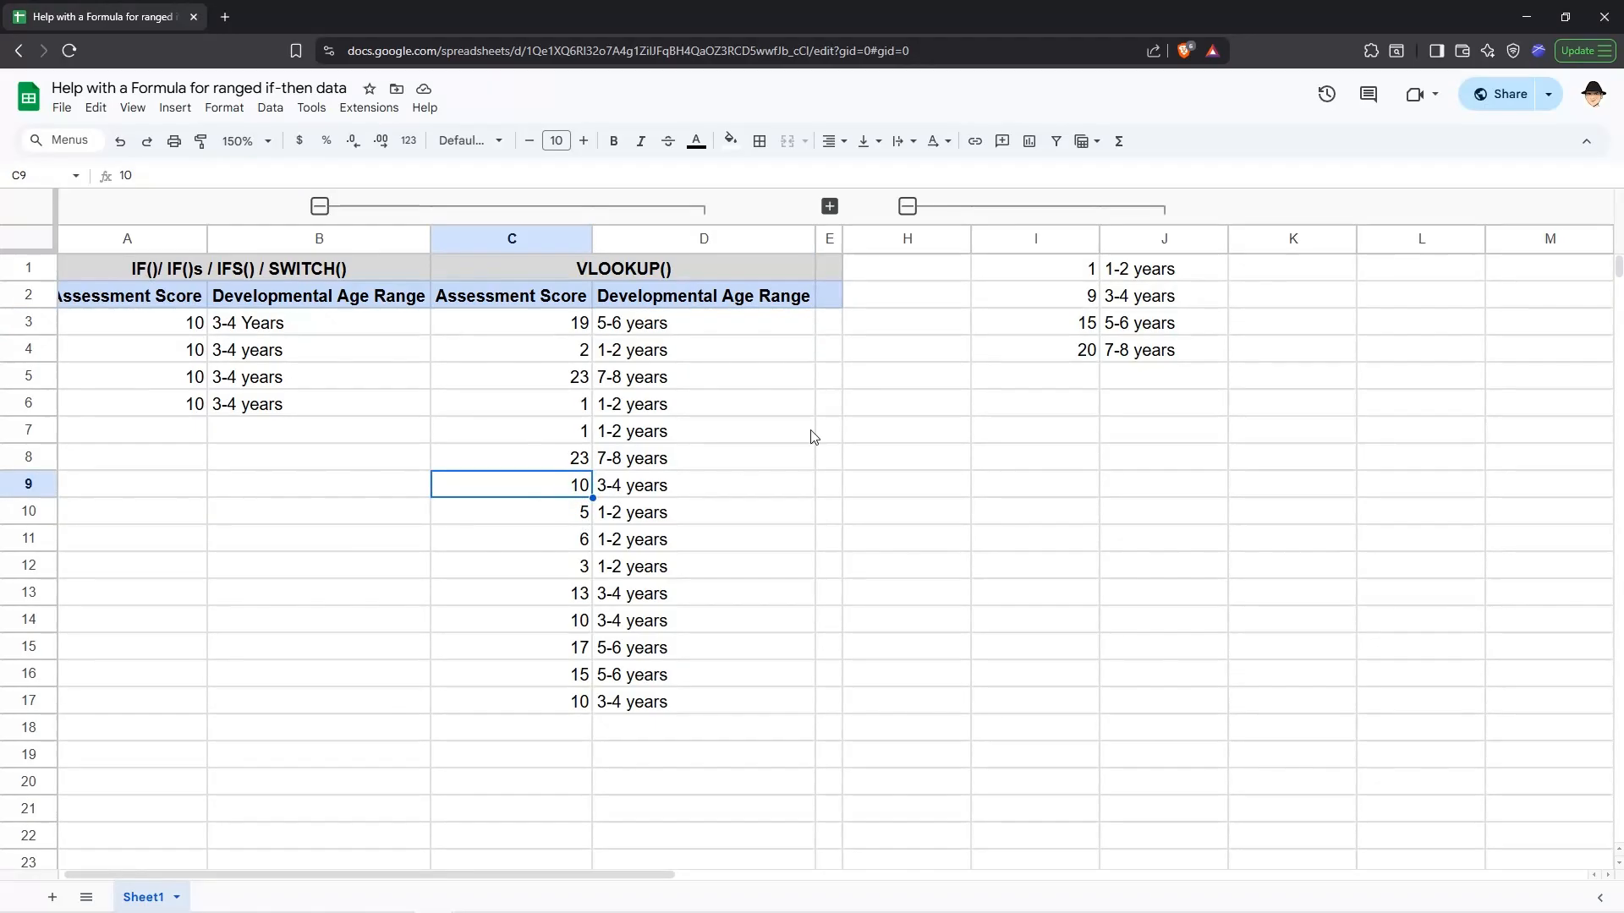
{"action": "left_click", "coordinate": [1047, 273]}
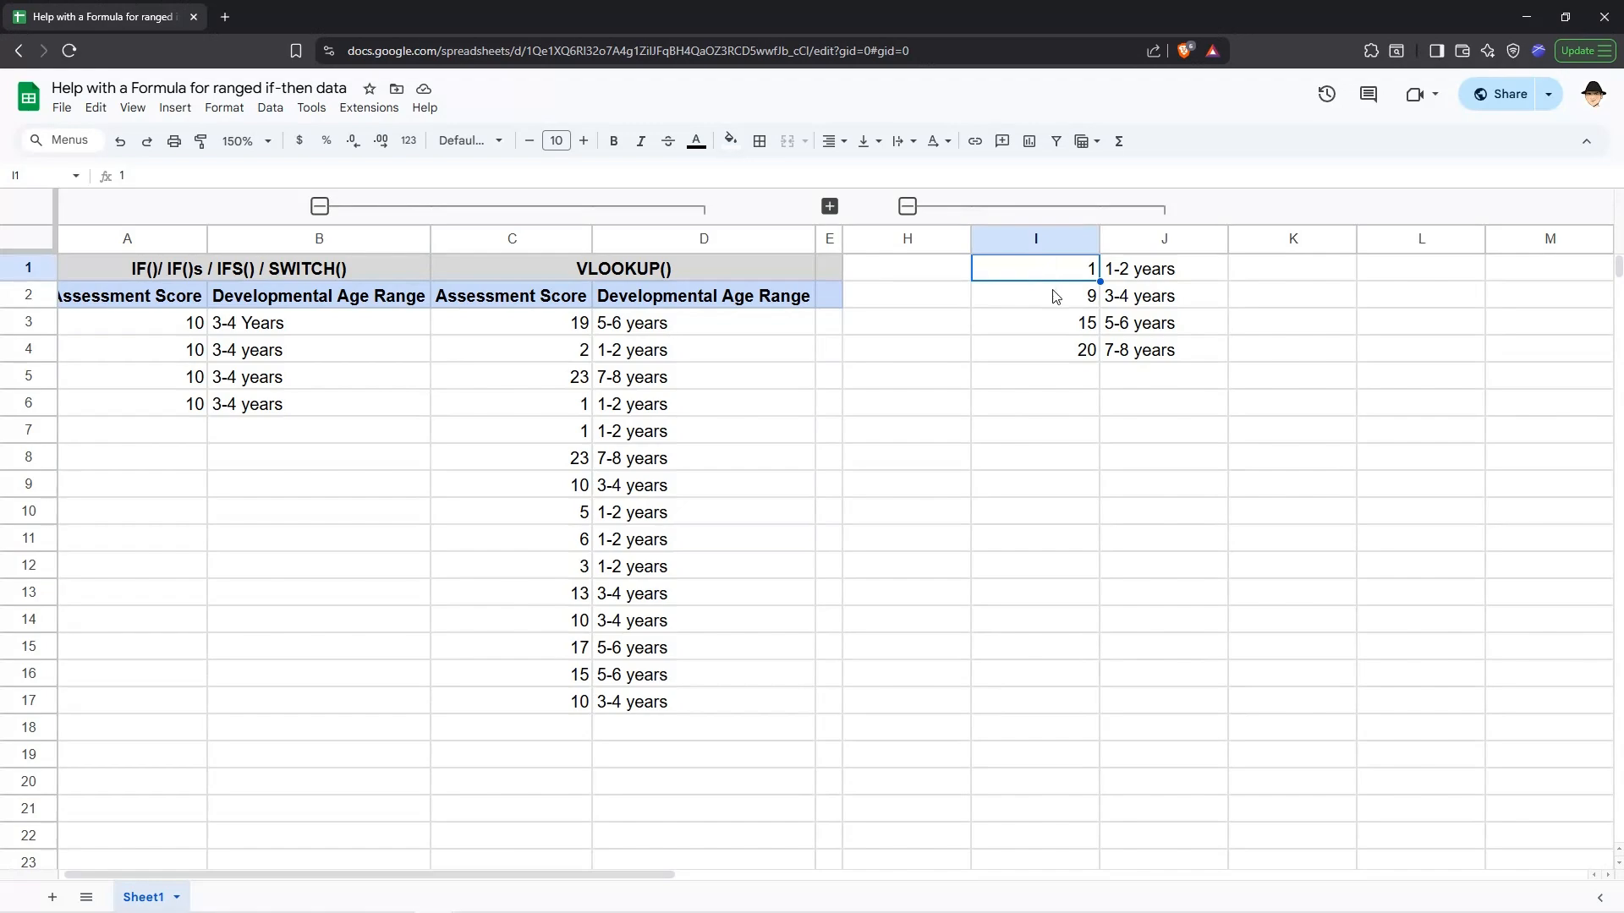
{"action": "left_click", "coordinate": [1053, 295]}
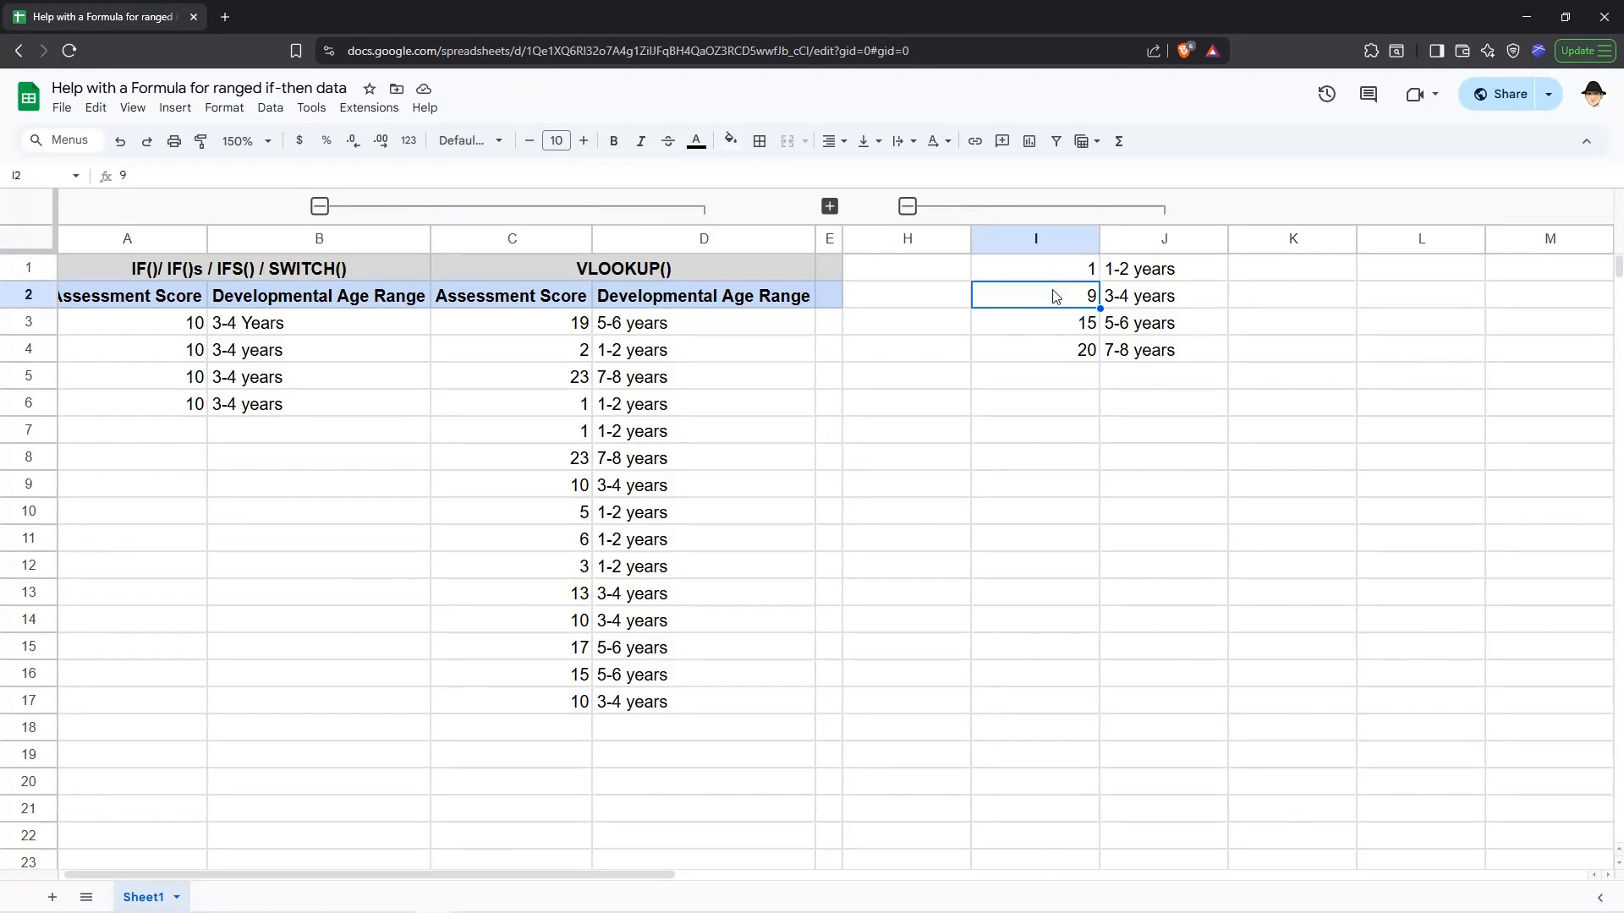
{"action": "left_click", "coordinate": [1045, 323]}
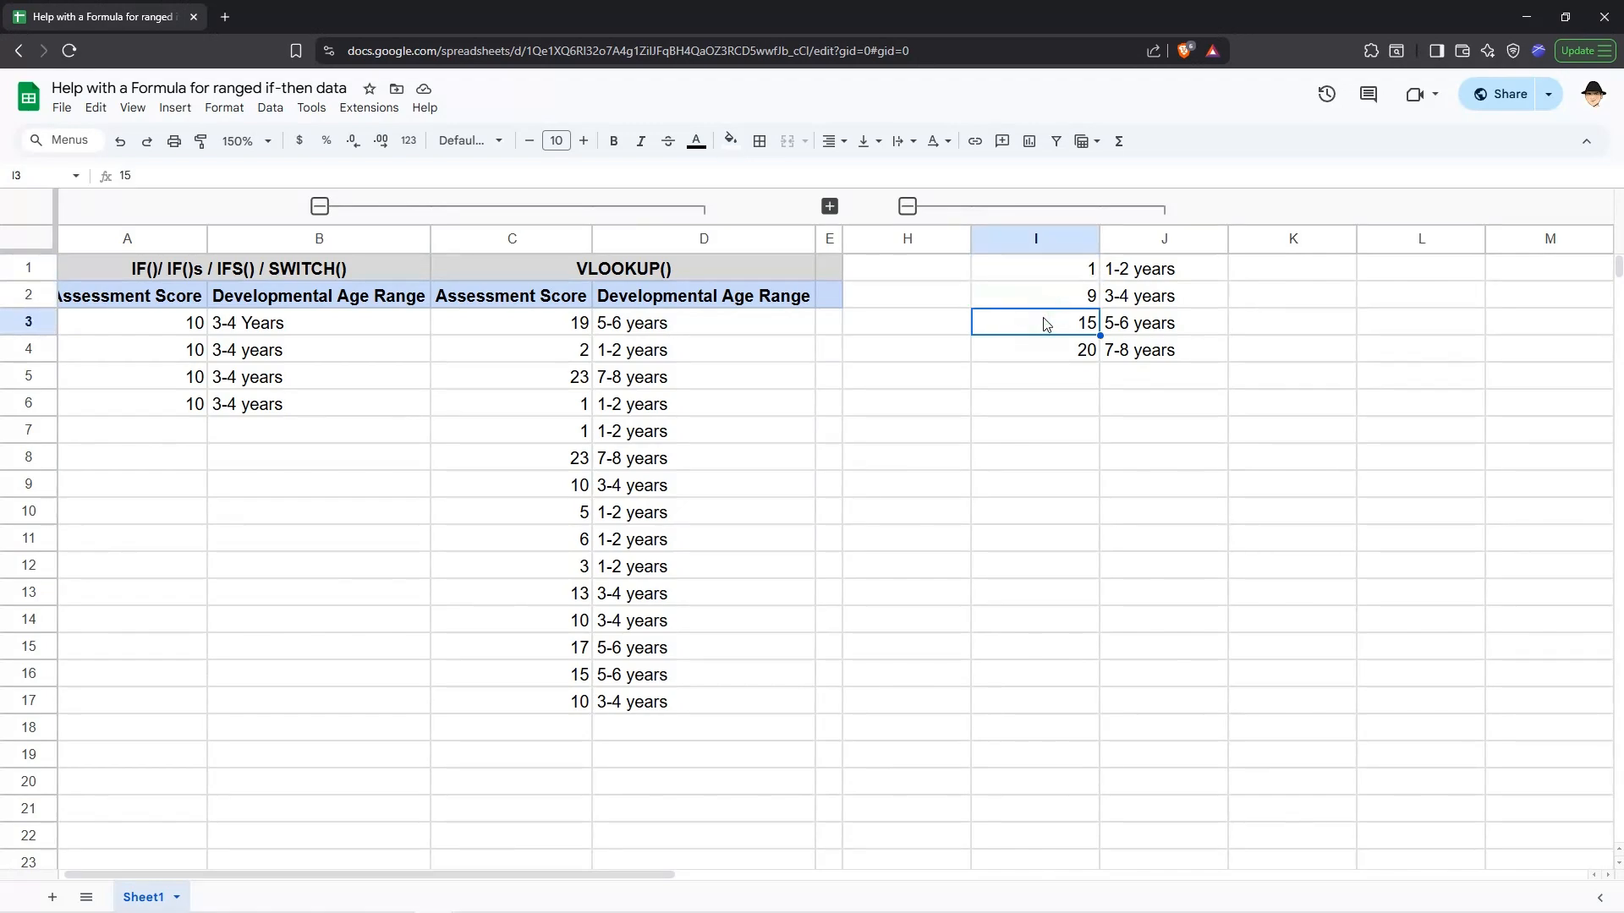
{"action": "left_click", "coordinate": [1046, 303]}
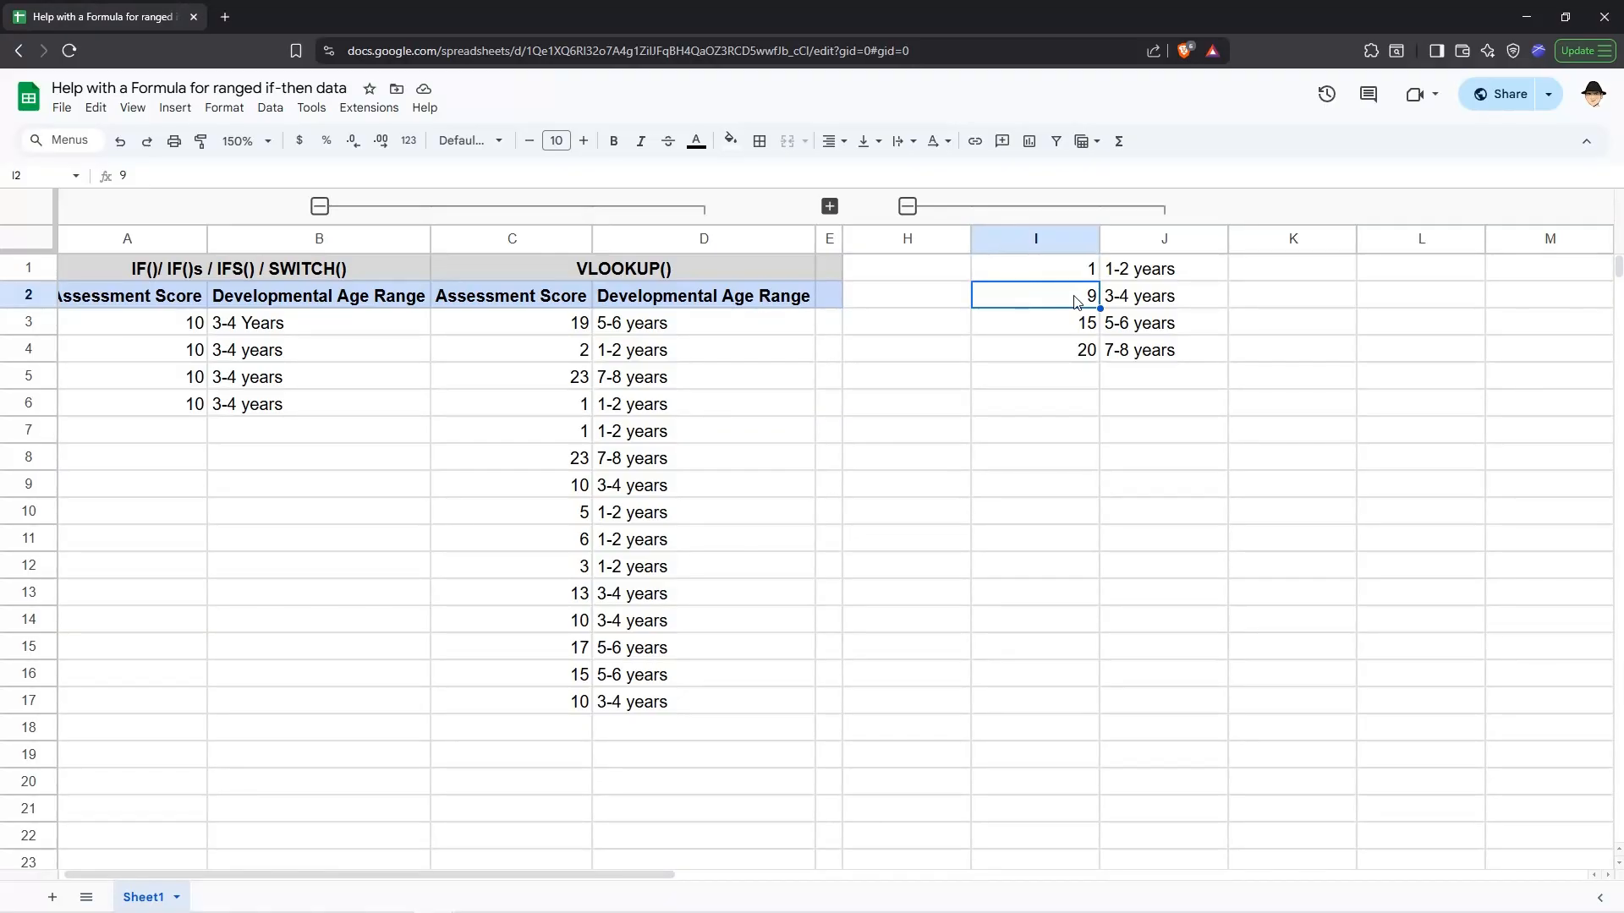
- Expand the grouped columns F:G and examine the search key, lookup range, result range and match mode of the XLOOKUP formula in G3
{"action": "left_click", "coordinate": [1128, 301]}
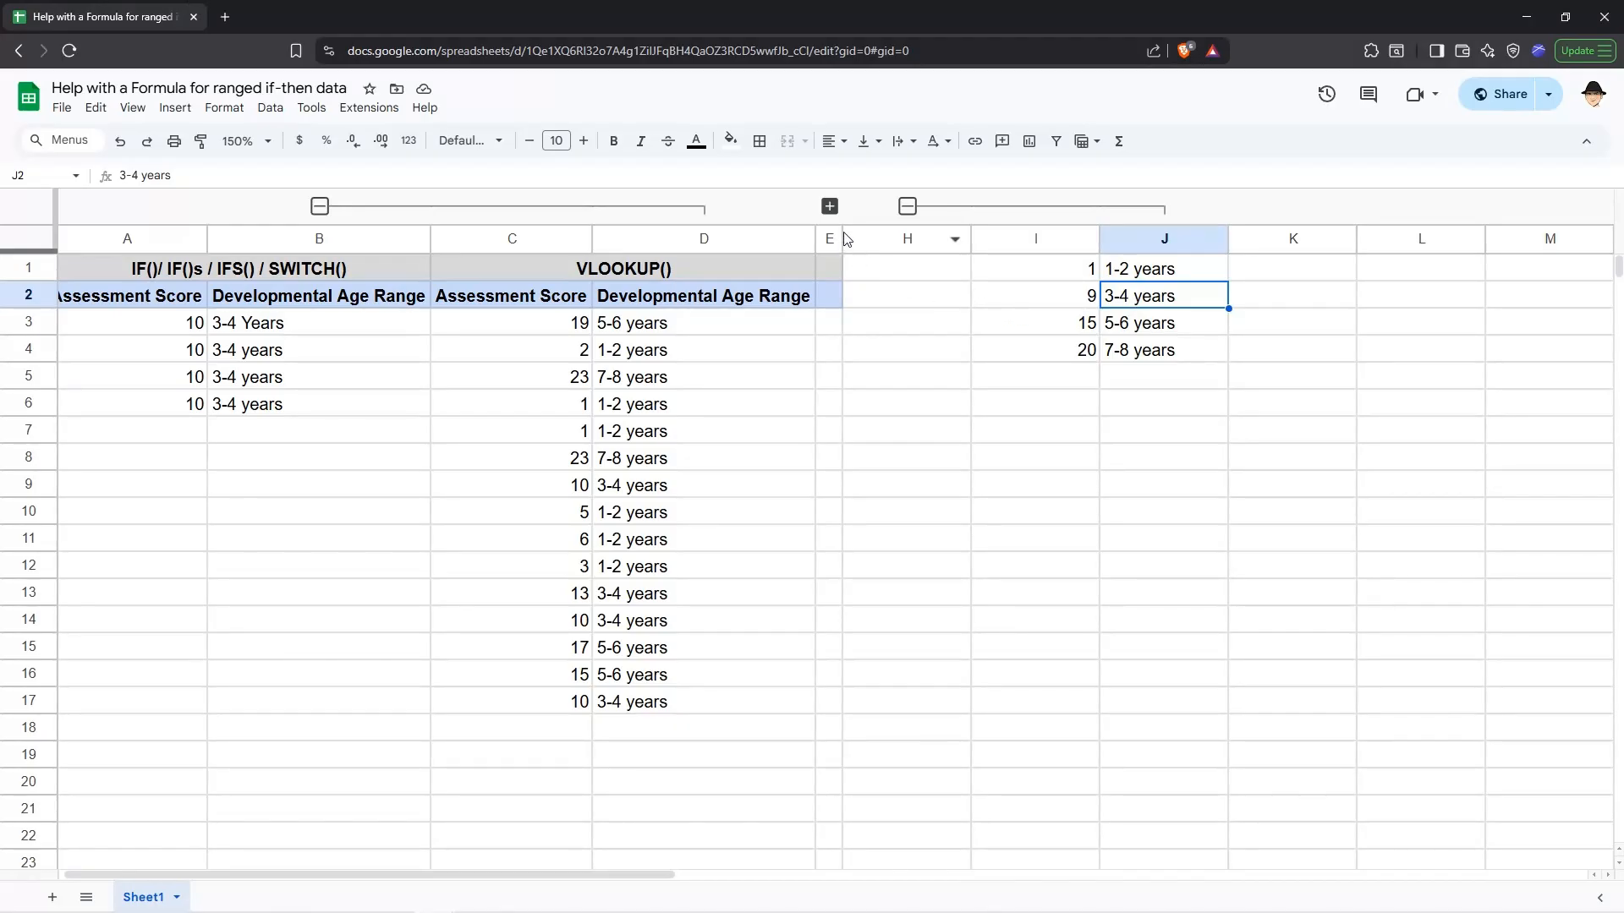
{"action": "left_click", "coordinate": [830, 206]}
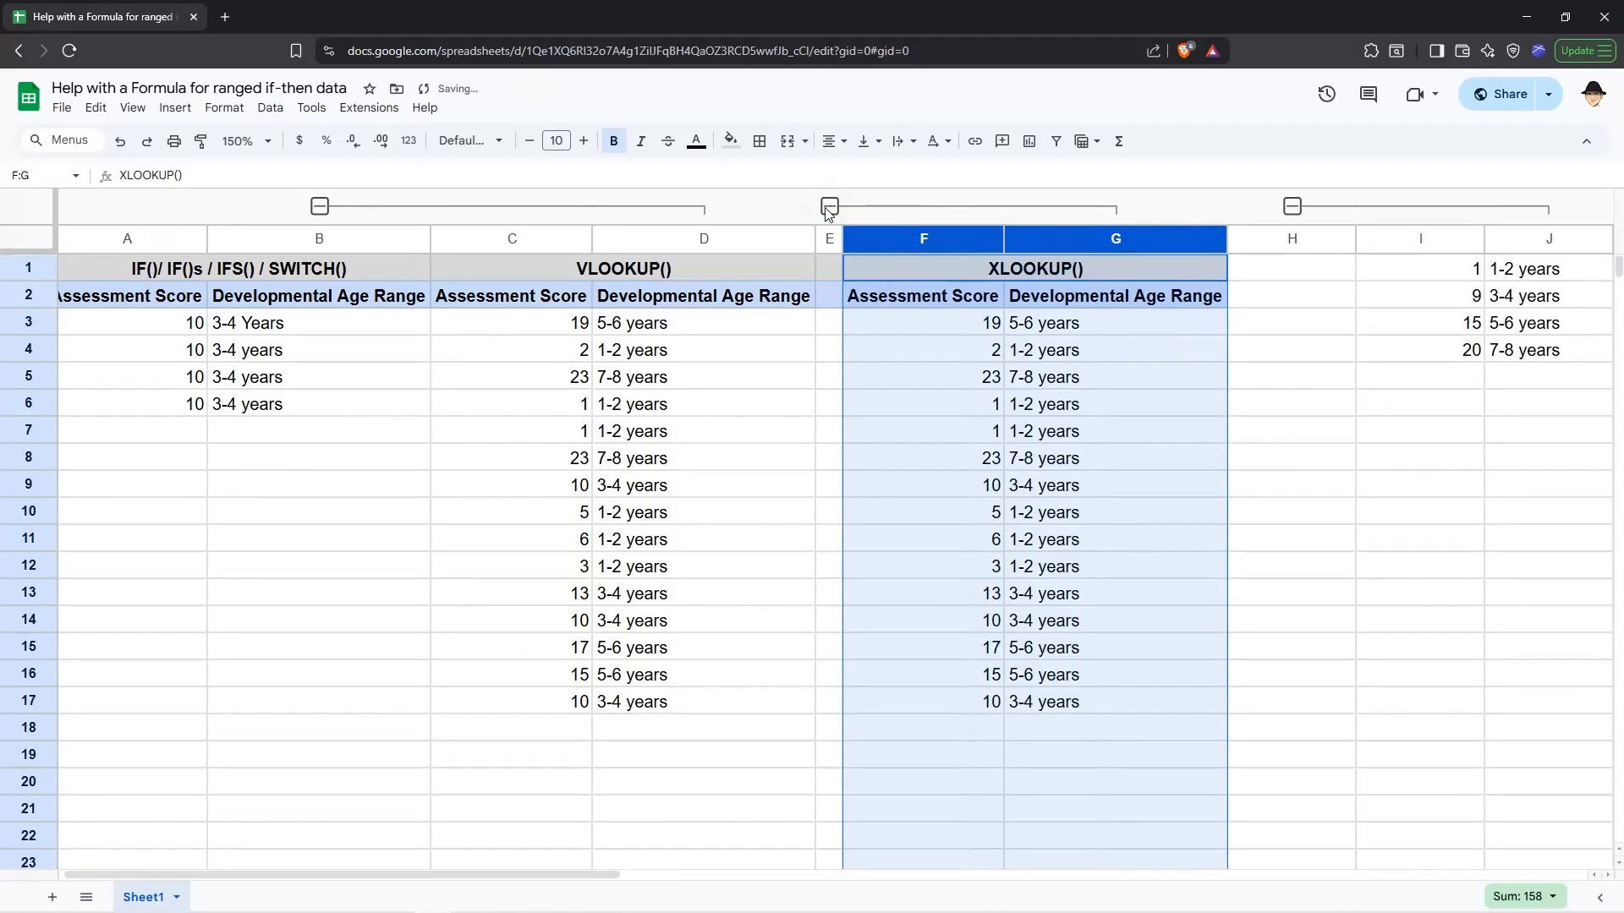
{"action": "left_click", "coordinate": [1063, 327]}
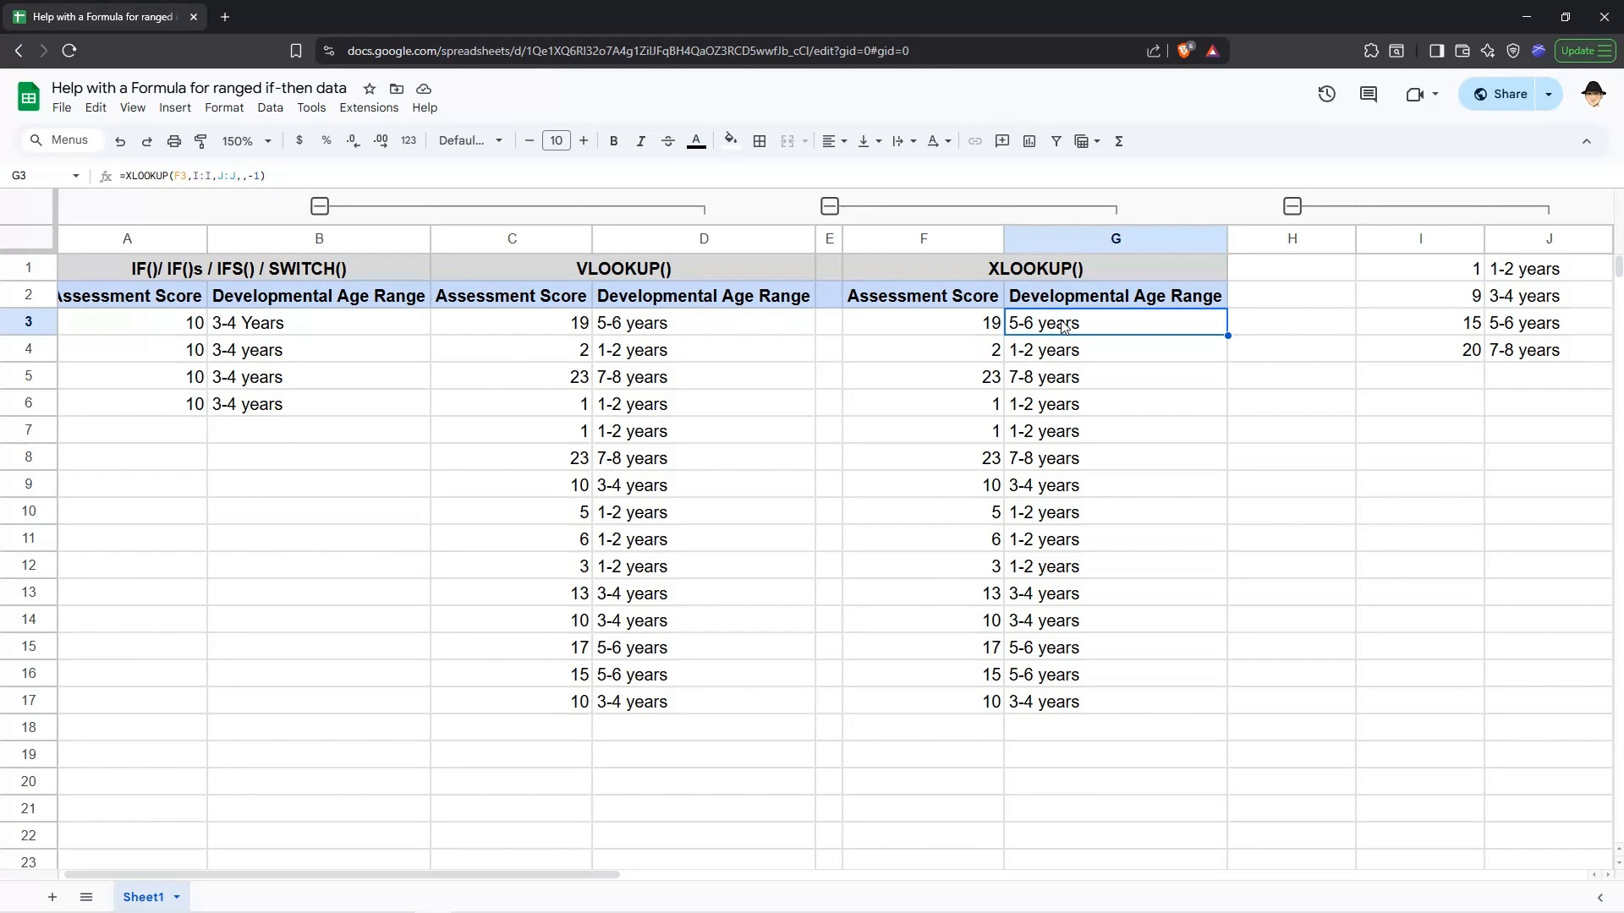
{"action": "double_click", "coordinate": [1063, 324]}
{"action": "left_click", "coordinate": [1095, 323]}
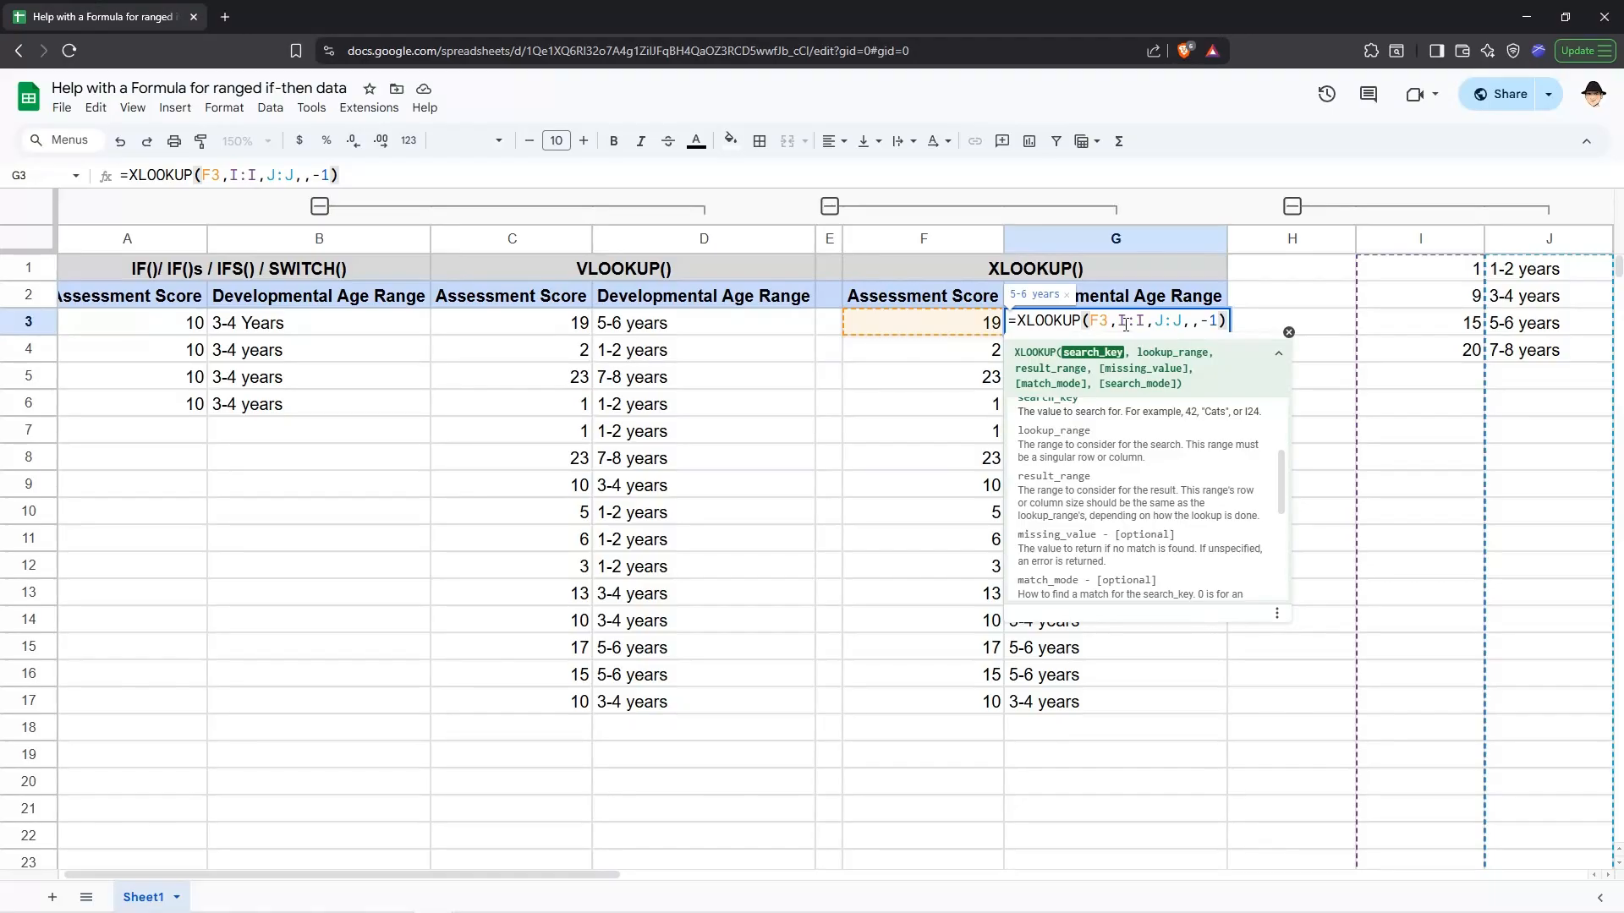
{"action": "left_click", "coordinate": [1125, 324]}
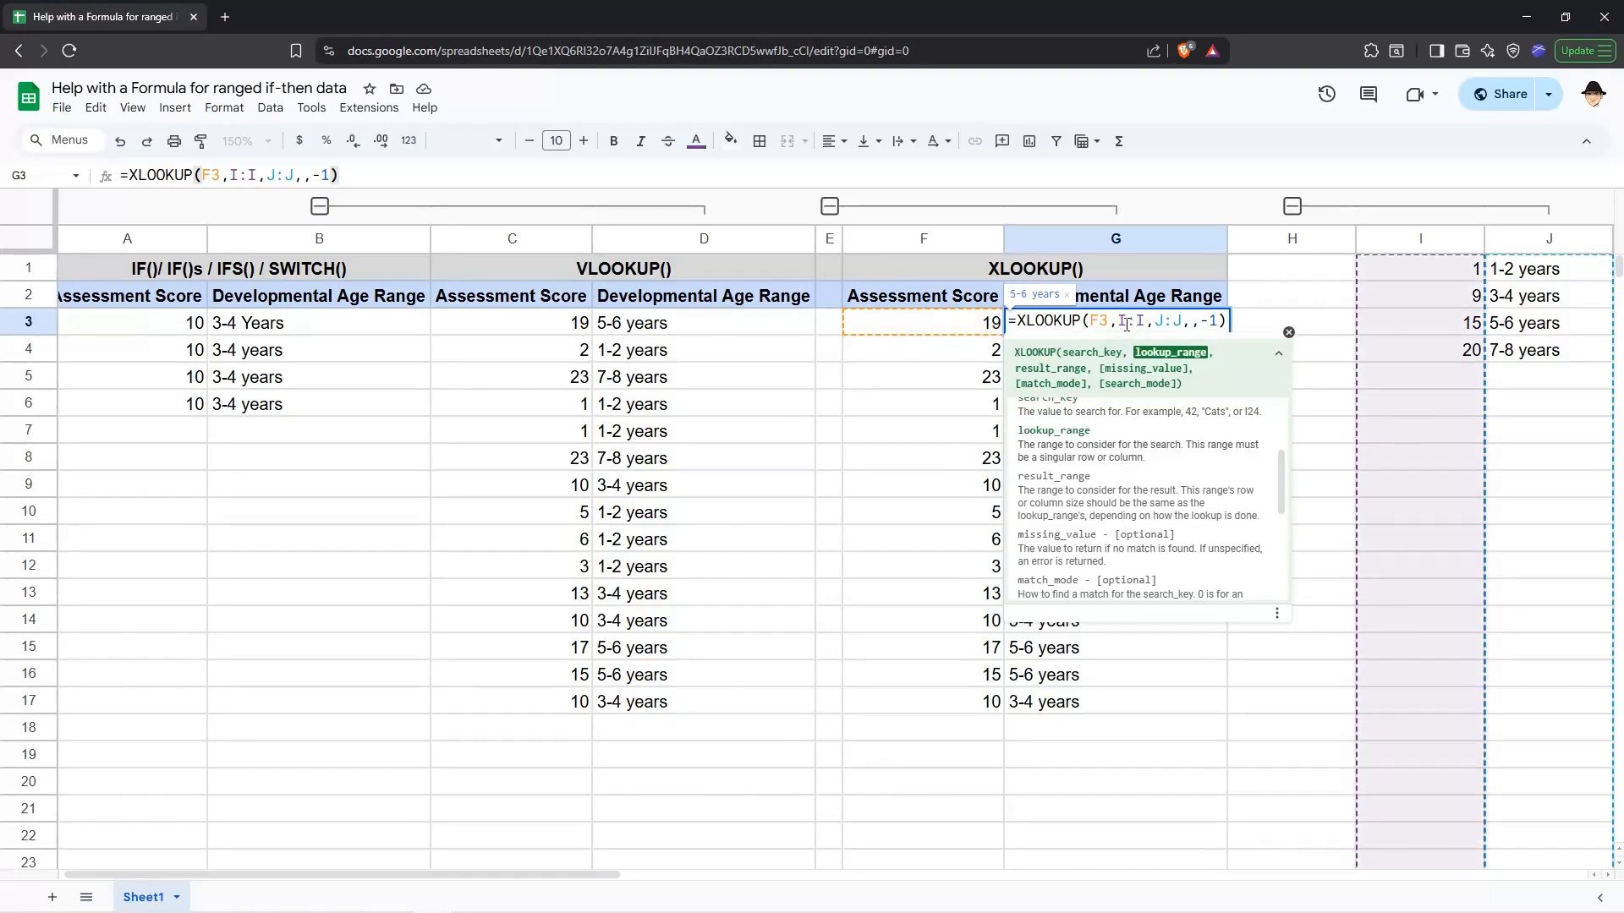
{"action": "left_click", "coordinate": [1163, 324]}
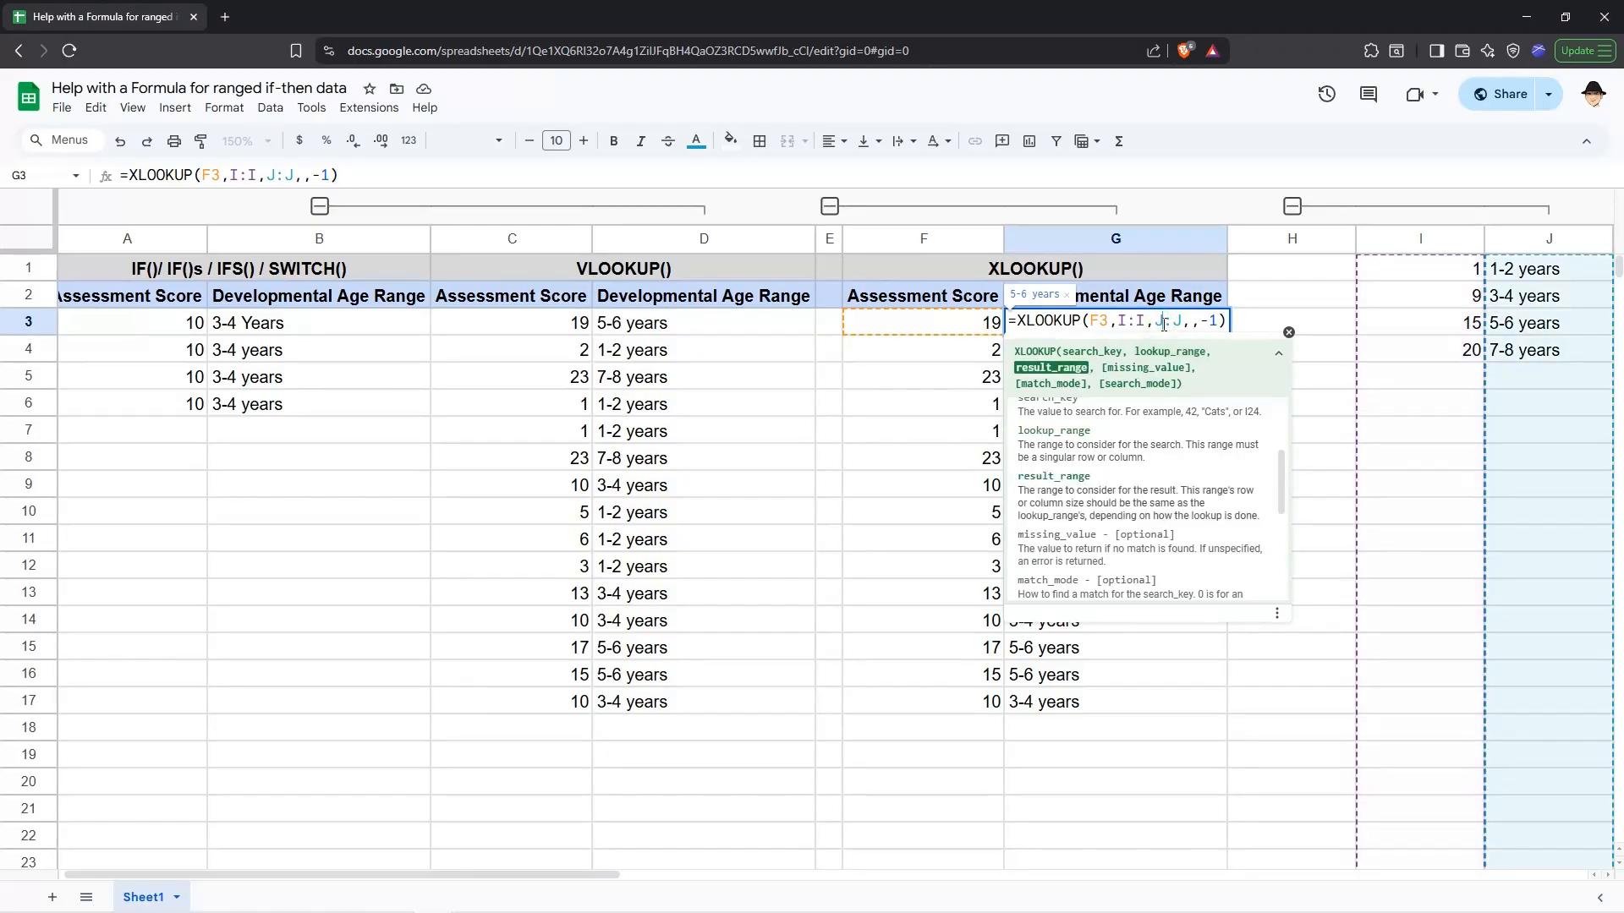
{"action": "left_click", "coordinate": [1203, 324]}
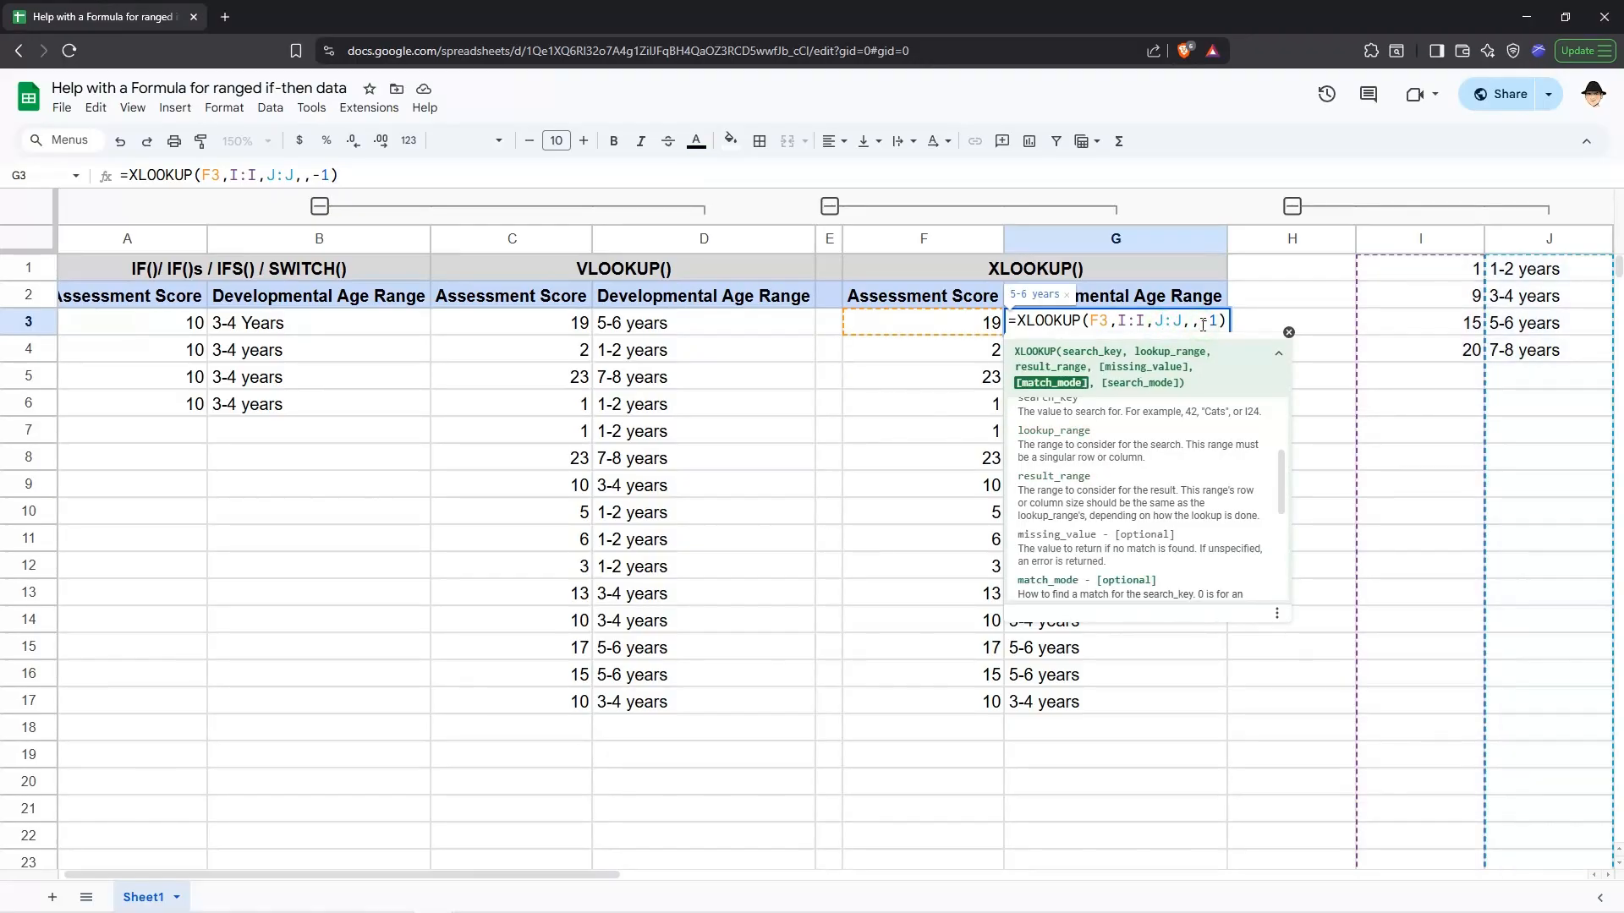
{"action": "scroll", "coordinate": [1177, 448], "scroll_direction": "down", "scroll_amount": 2}
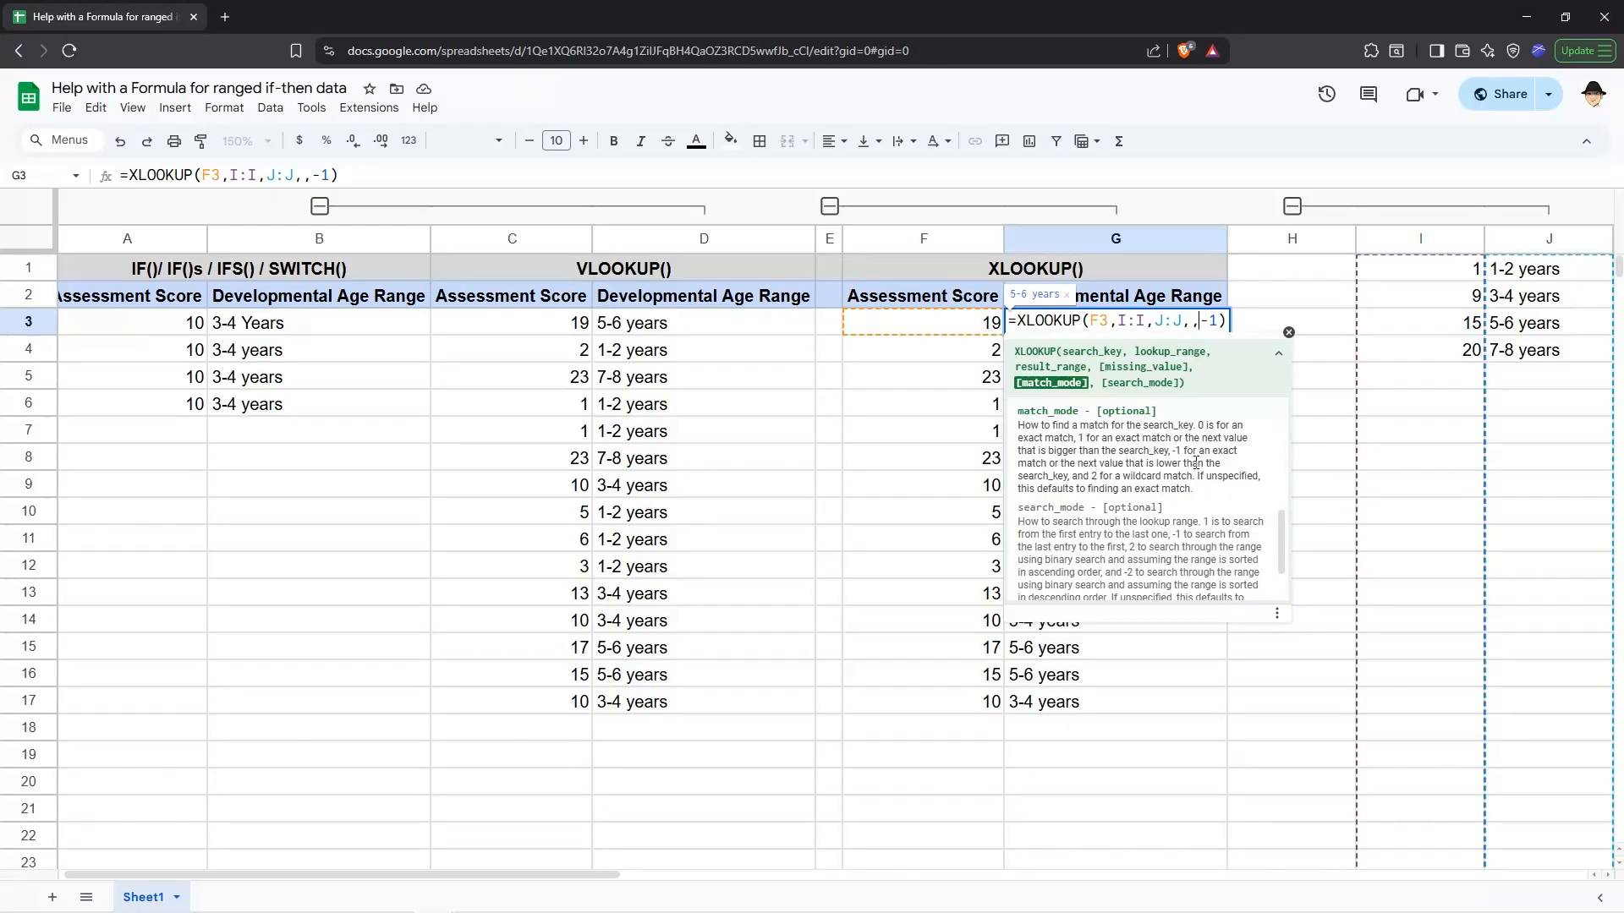
- Go back through the XLOOKUP arguments in G3 from the search key to the match mode, and close the formula
{"action": "key", "text": "Left"}
{"action": "key", "text": "Left"}
{"action": "key", "text": "Left"}
{"action": "left_click", "coordinate": [1103, 320]}
{"action": "left_click", "coordinate": [1124, 320]}
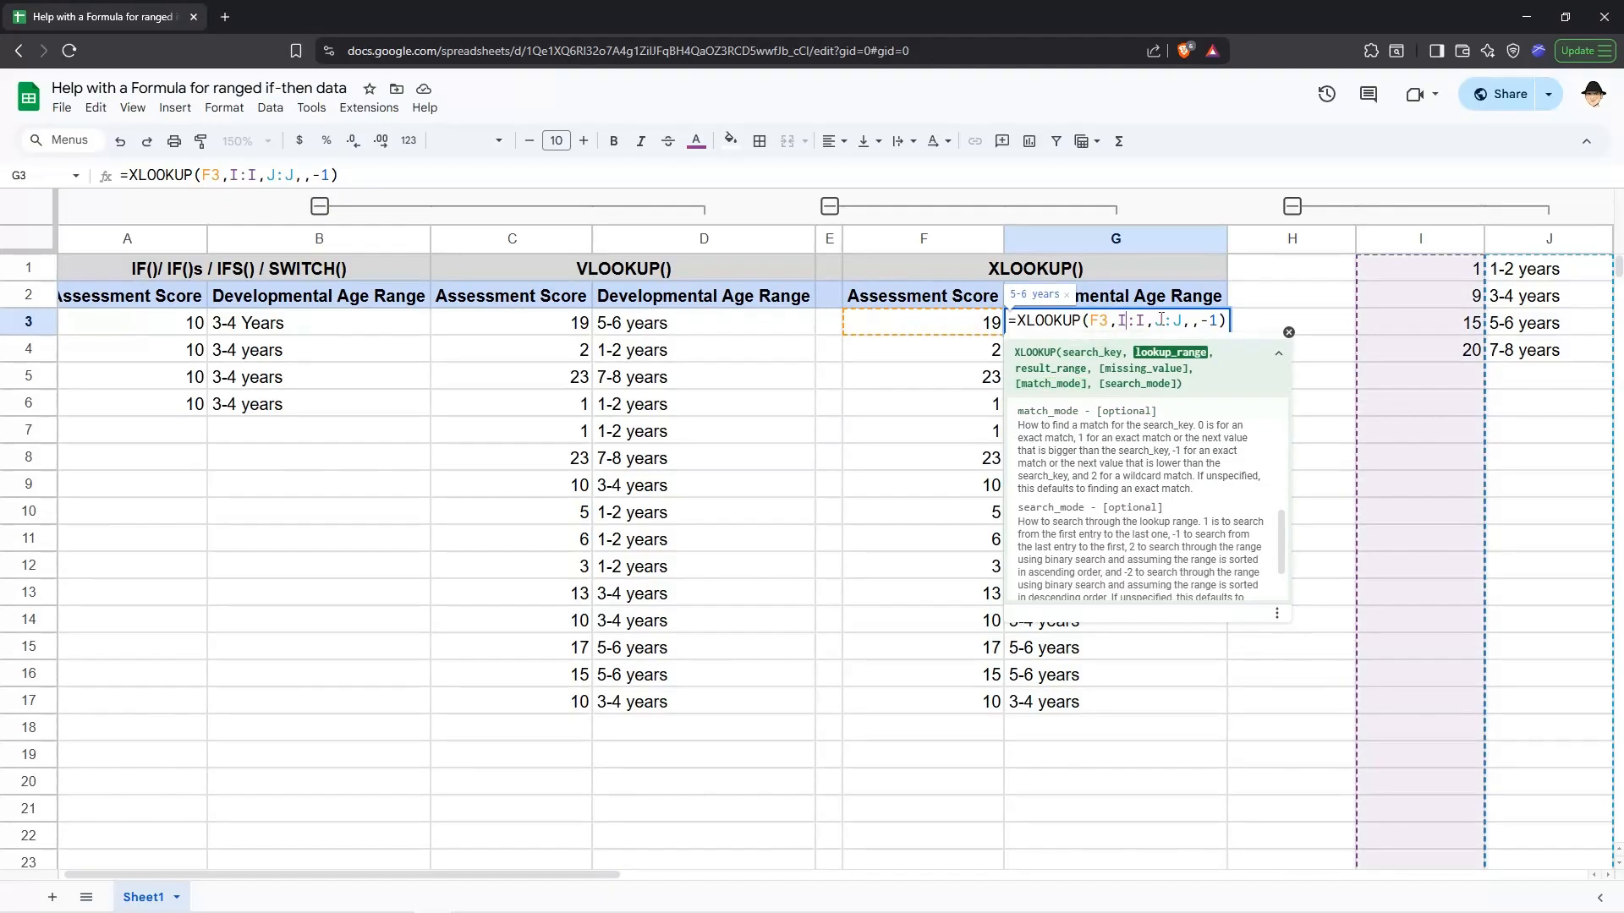
{"action": "left_click", "coordinate": [1162, 320]}
{"action": "left_click", "coordinate": [1218, 321]}
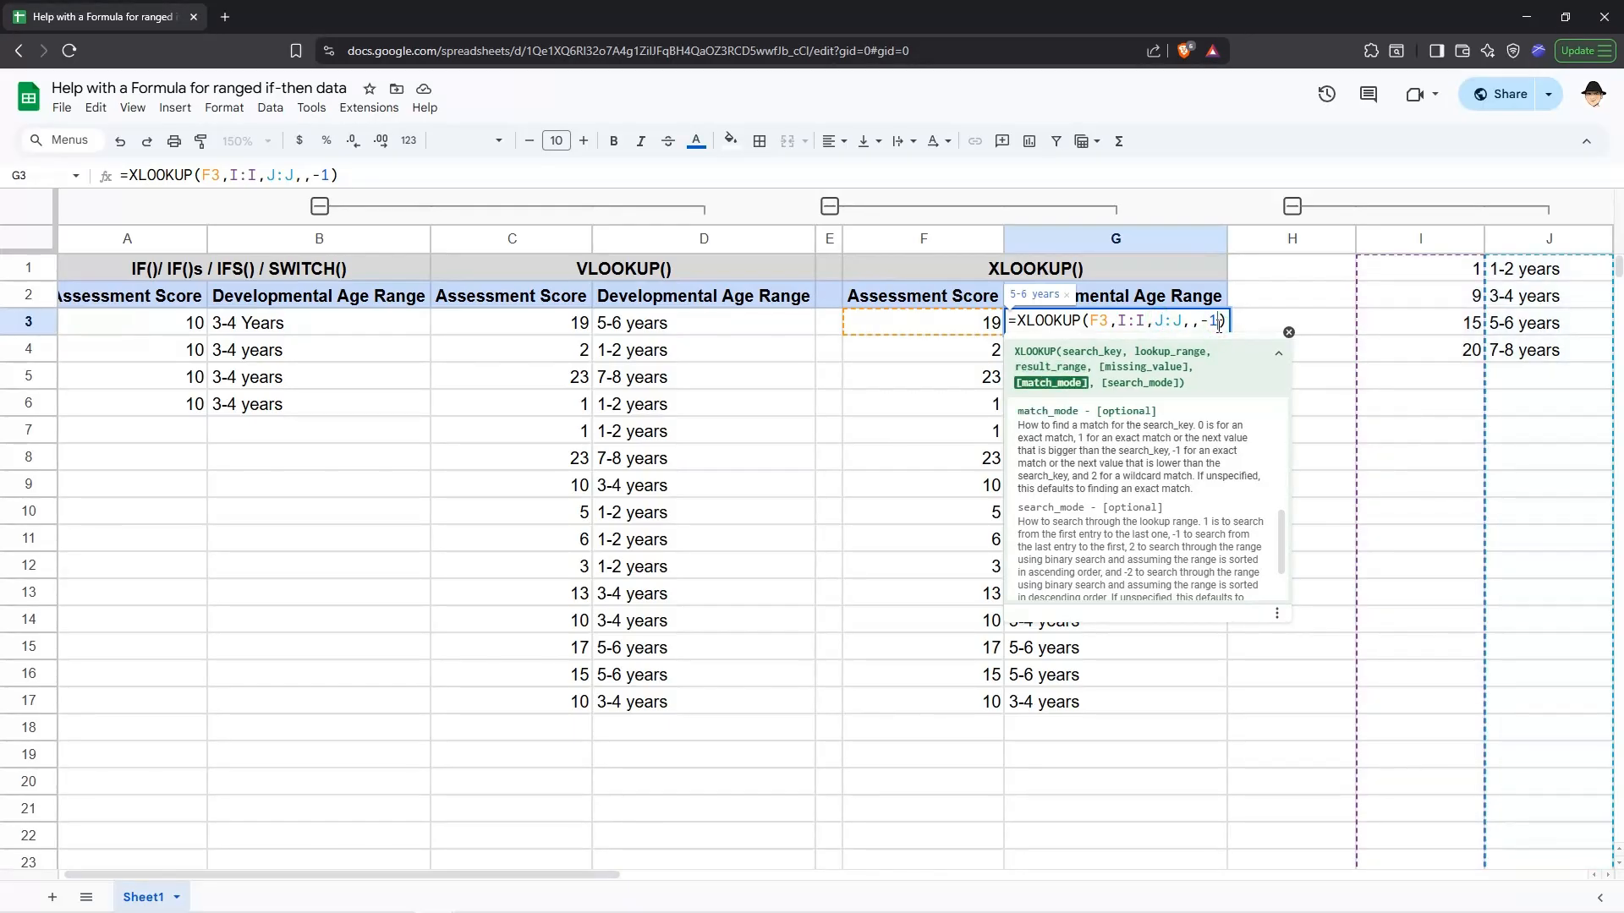
{"action": "key", "text": "Return"}
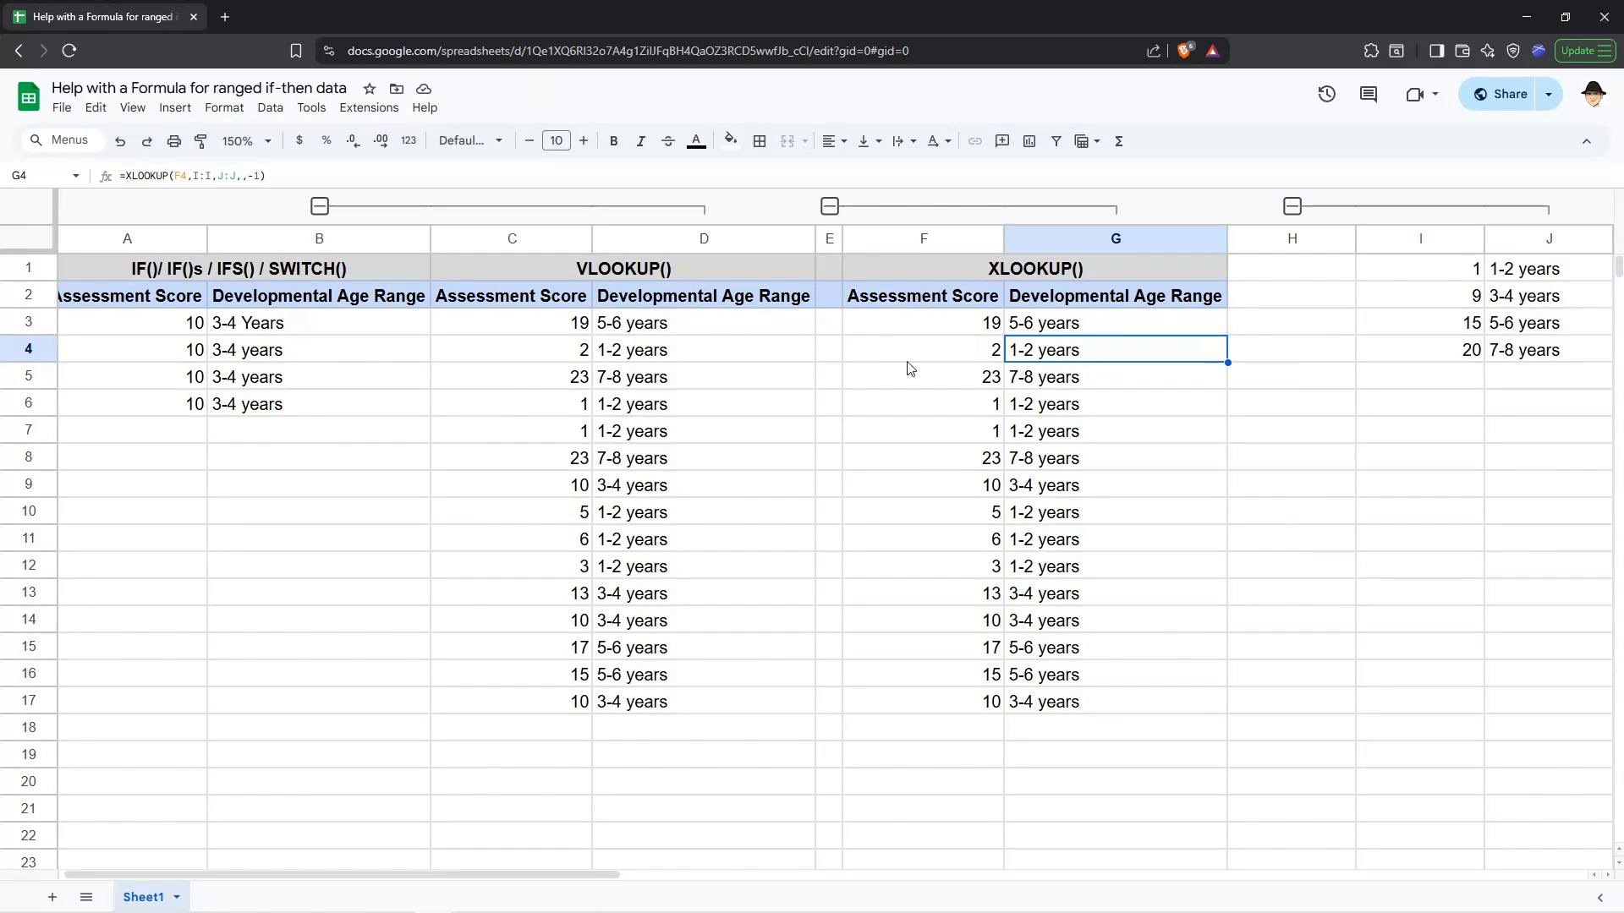
- Add a lookup table row with score 22 in I5 and "9-10 years" in J5
{"action": "left_click", "coordinate": [1384, 377]}
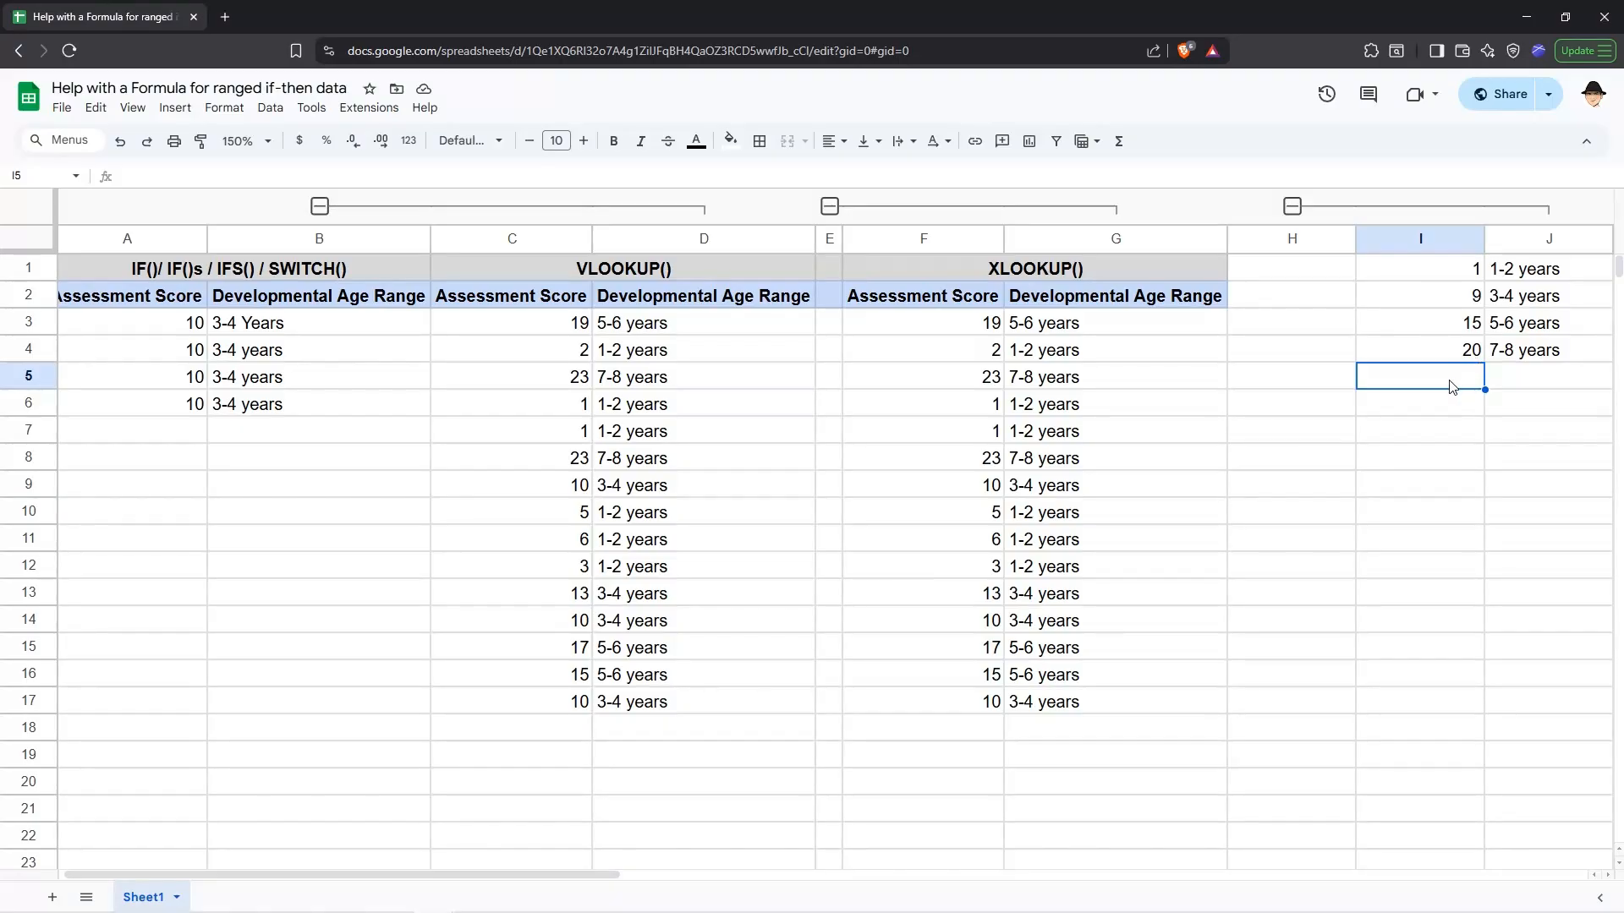
{"action": "type", "text": "22"}
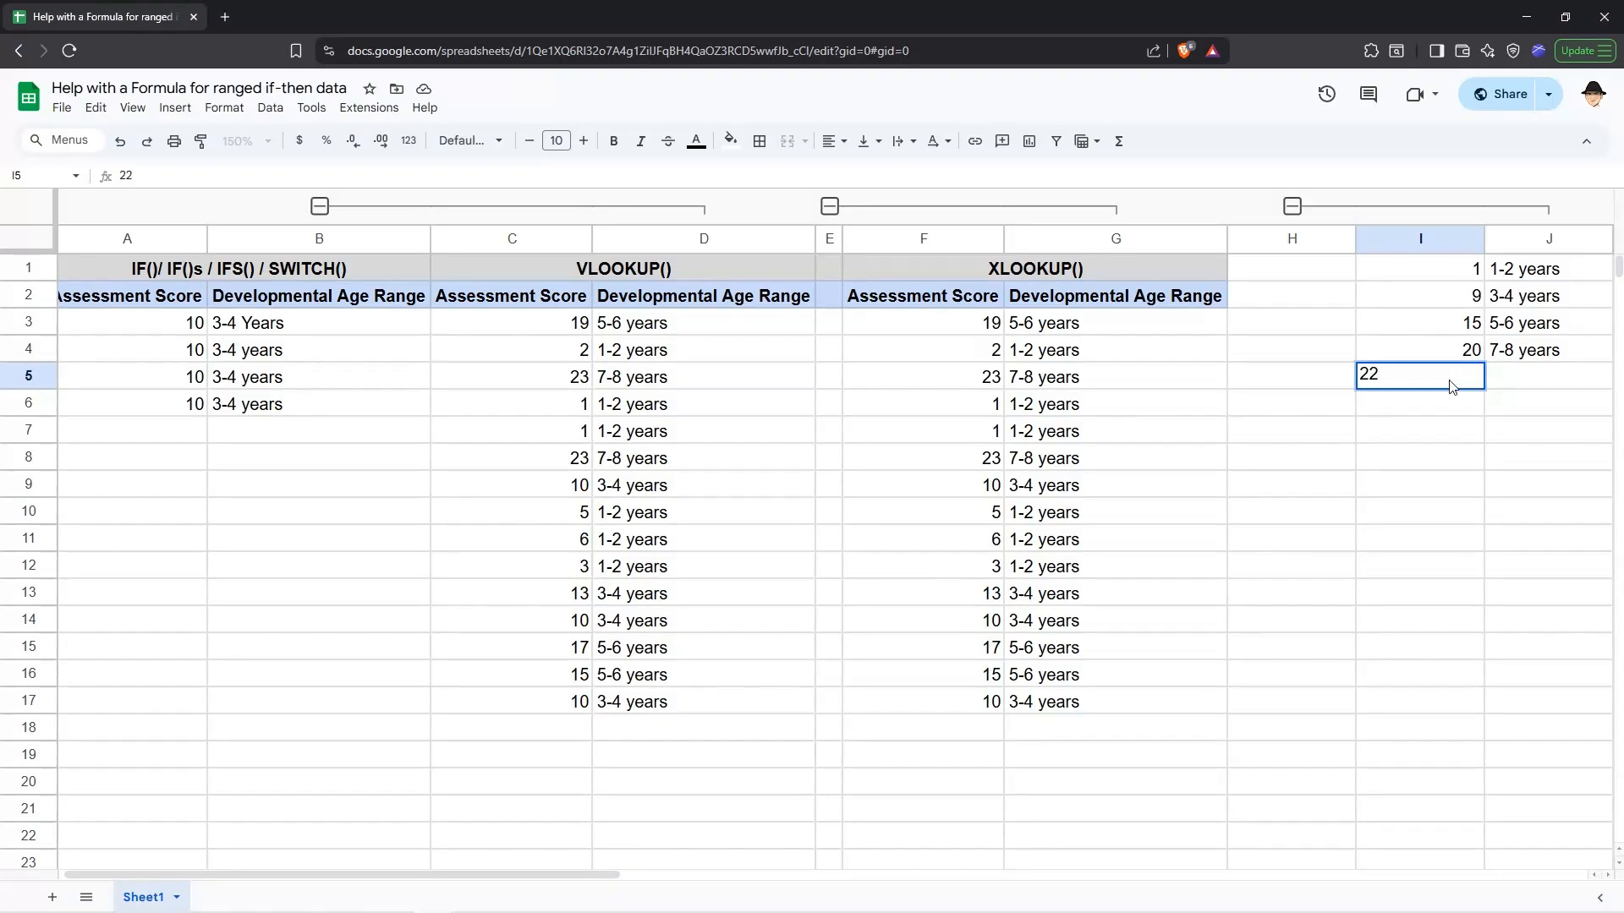
{"action": "key", "text": "Tab"}
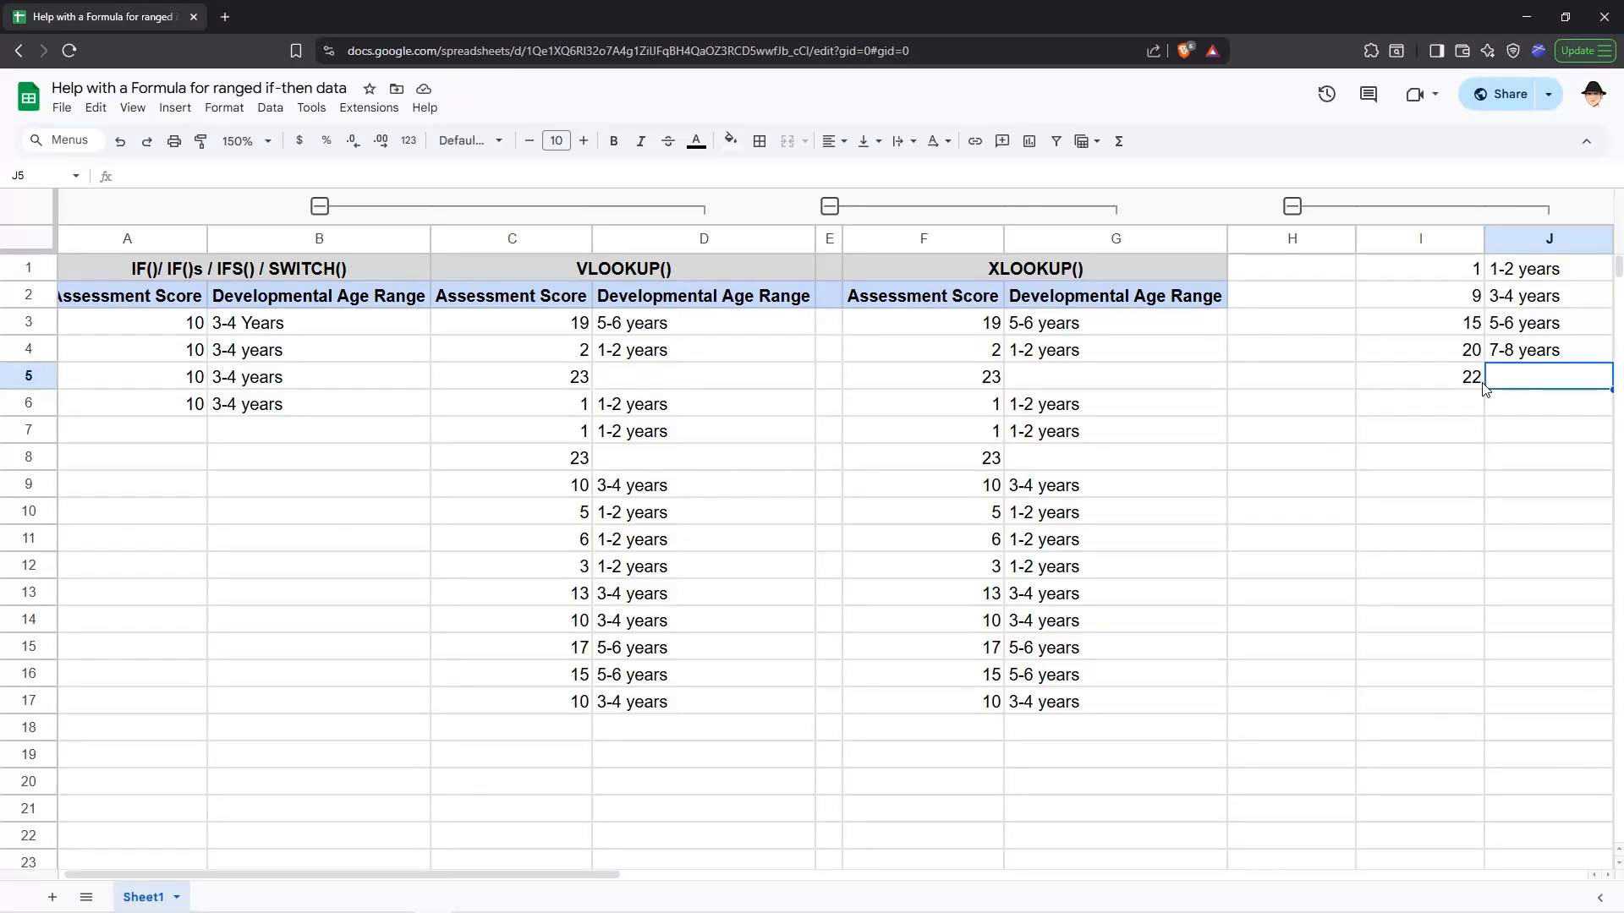
{"action": "type", "text": "9-10"}
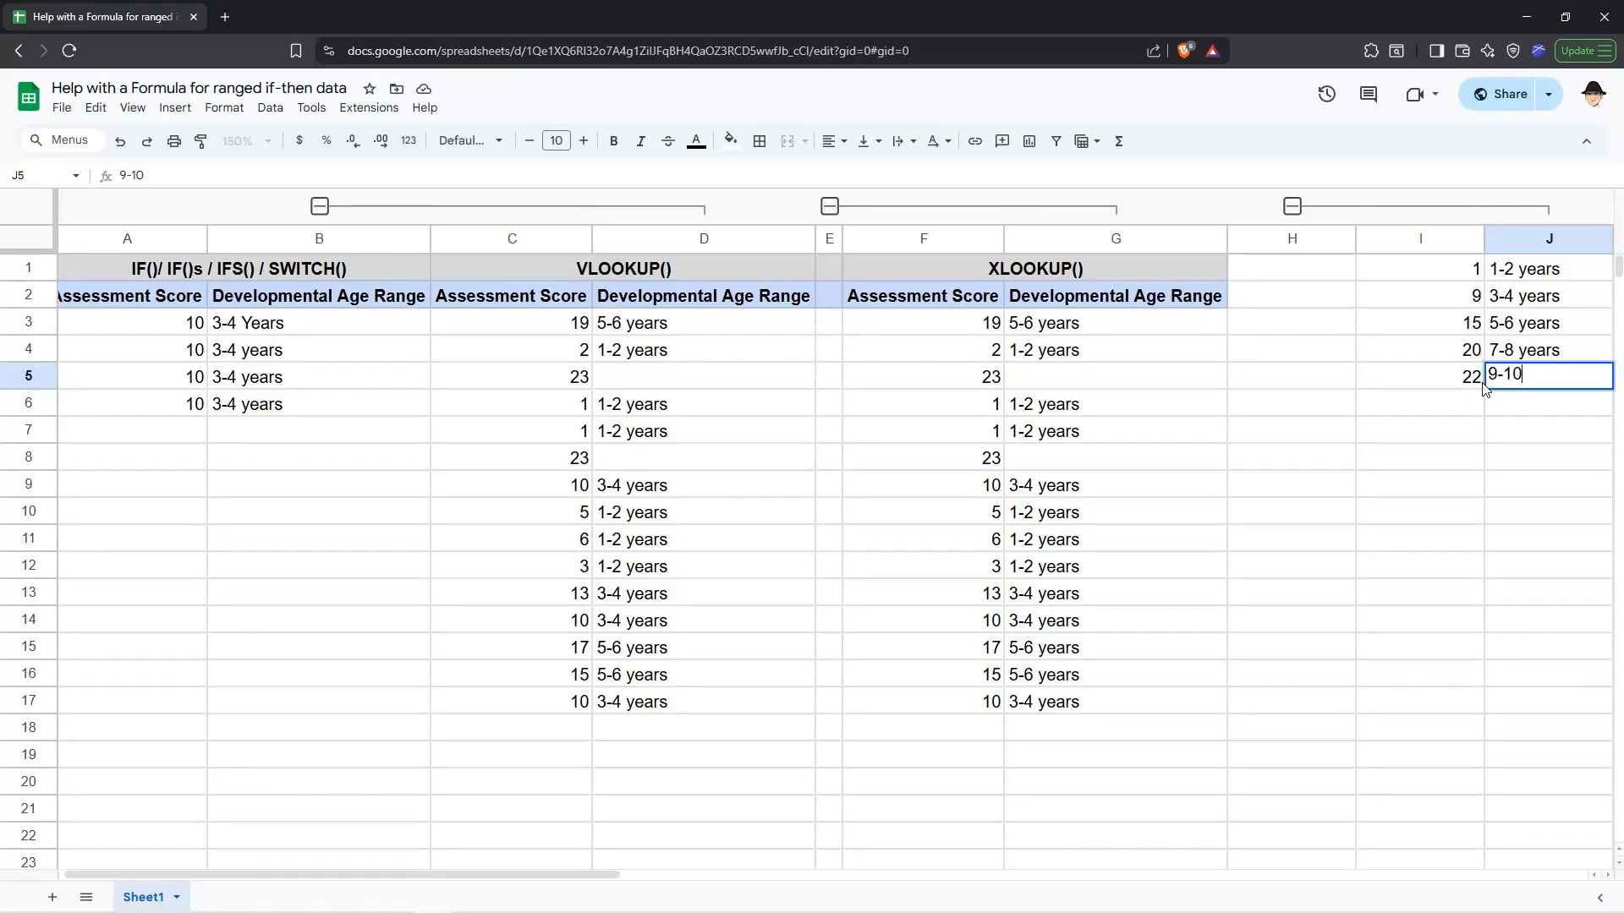
{"action": "type", "text": " years"}
{"action": "key", "text": "Return"}
{"action": "left_click", "coordinate": [1481, 382]}
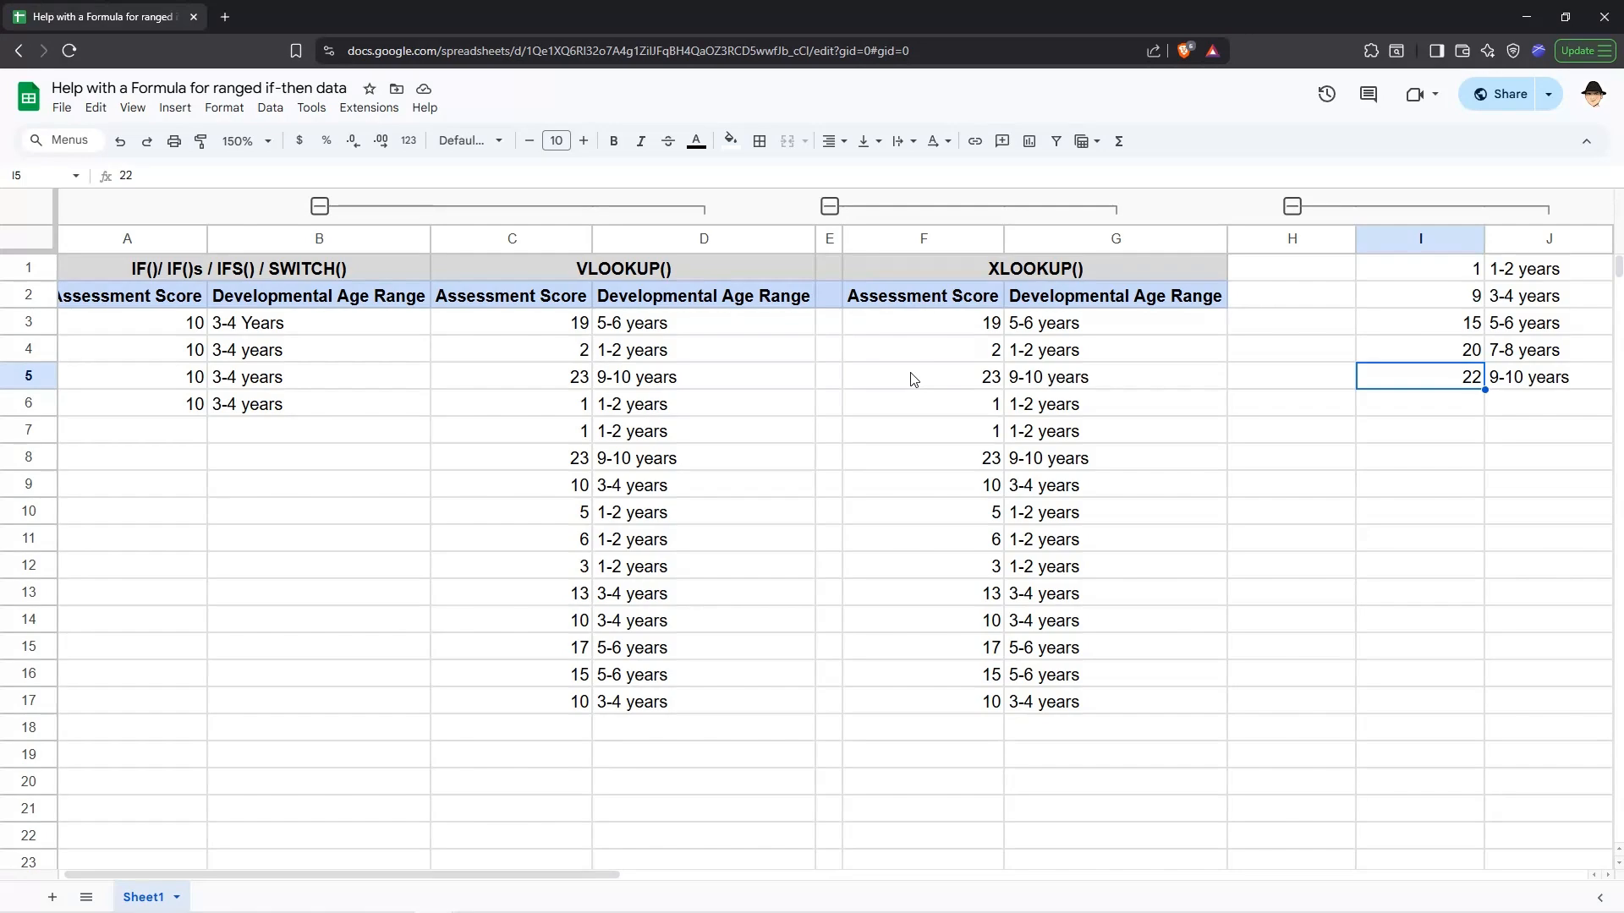
- Undo the entries in I5:J5 and select the lookup table range I1:J4
{"action": "key", "text": "ctrl+z"}
{"action": "key", "text": "ctrl+z"}
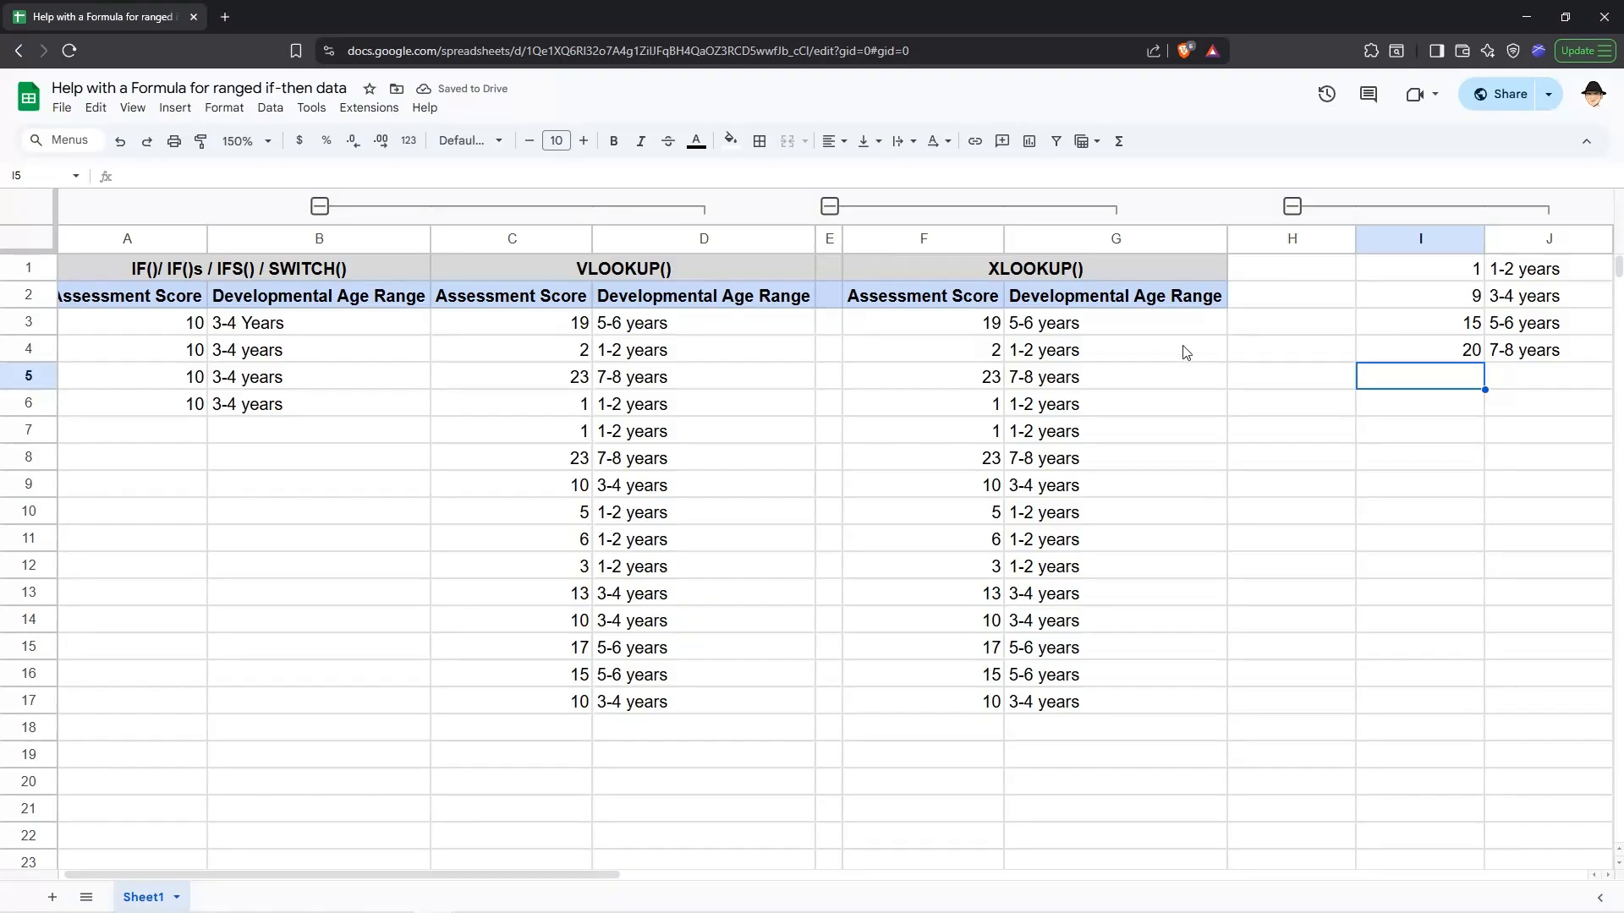
{"action": "left_click_drag", "start_coordinate": [1413, 269], "coordinate": [1531, 356]}
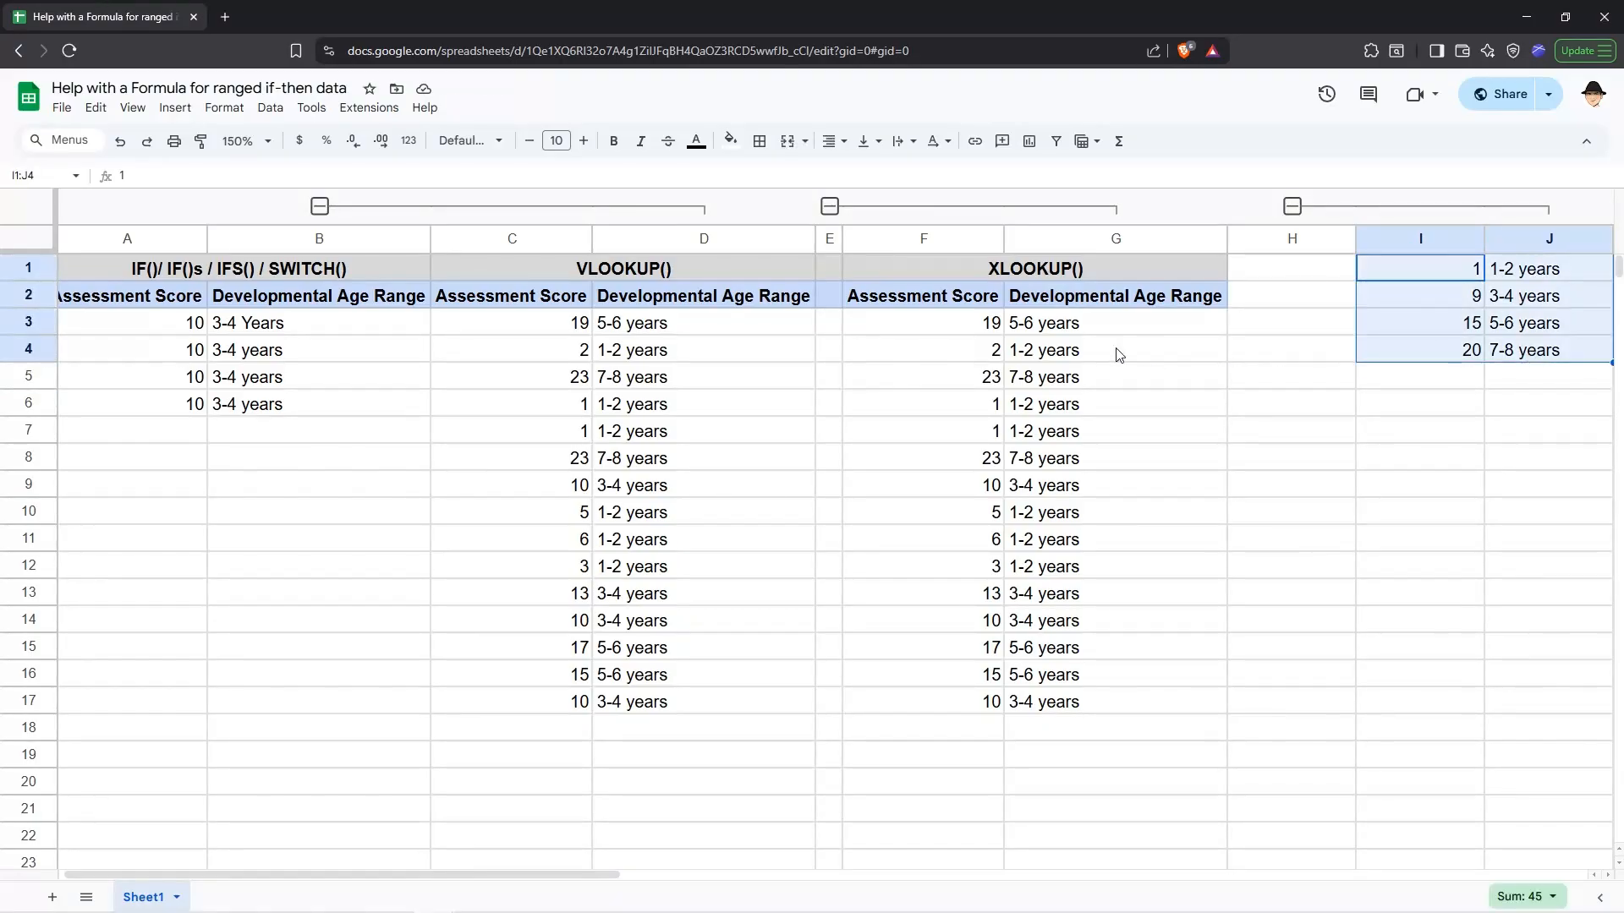